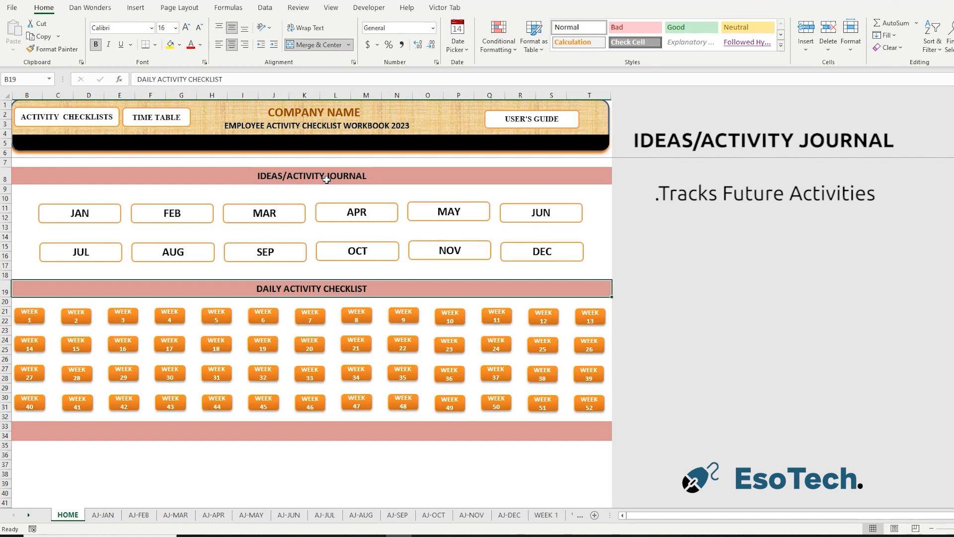
# View the August ideas and activity journal, and return to the workbook's home sheet.
pyautogui.click(194, 253)
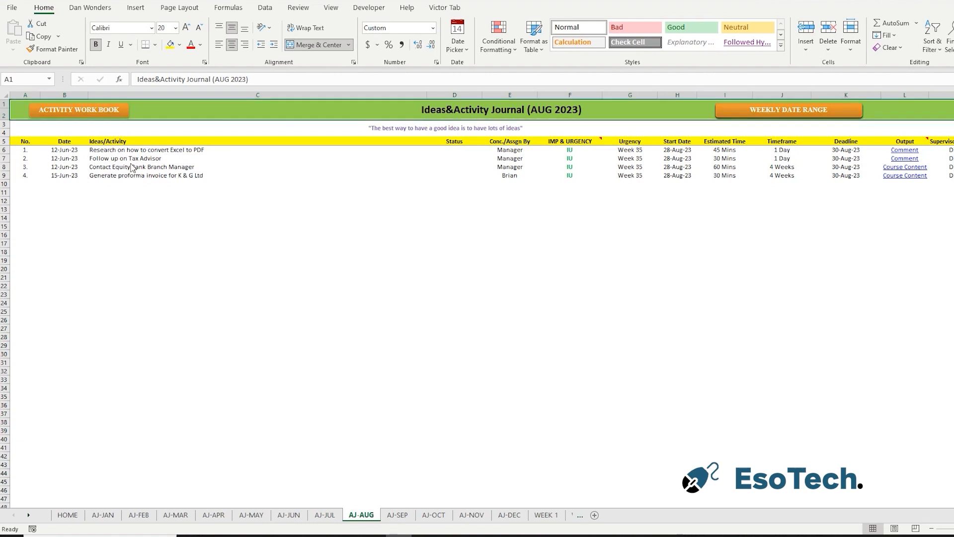
pyautogui.click(106, 122)
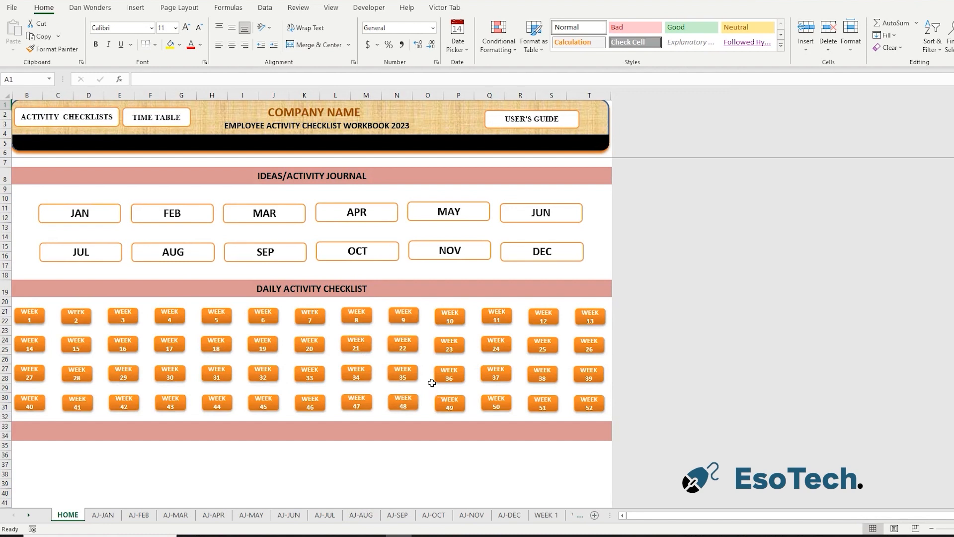
# Open the Week 35 daily activity checklist and look through its daily task sections.
pyautogui.click(403, 374)
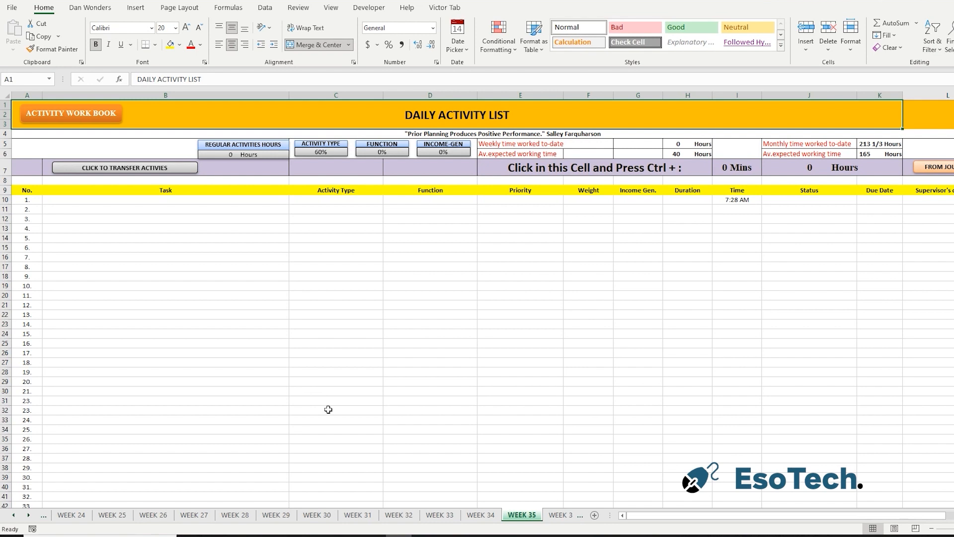
pyautogui.scroll(-8, 374, 344)
pyautogui.scroll(-20, 375, 344)
pyautogui.scroll(-14, 374, 344)
pyautogui.scroll(-13, 374, 344)
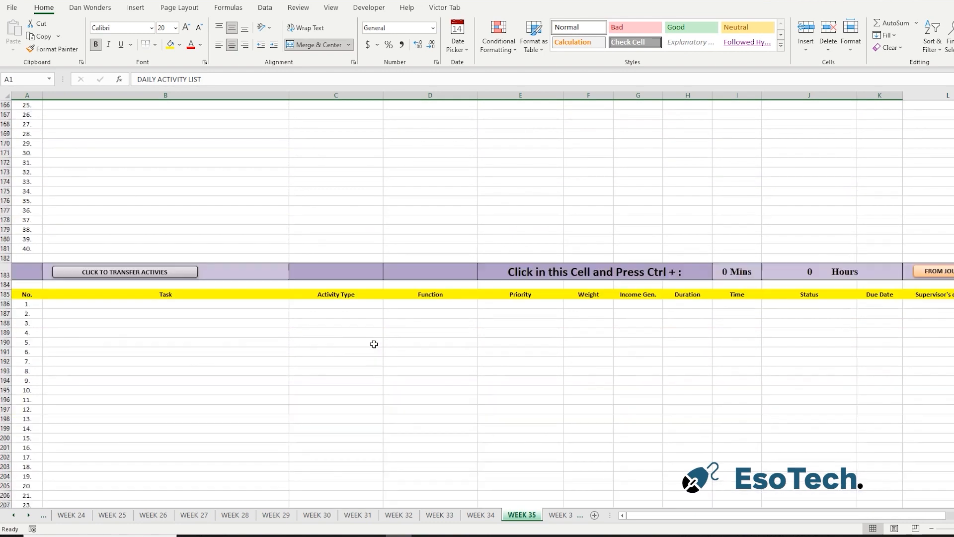
pyautogui.scroll(20, 375, 344)
pyautogui.scroll(20, 374, 344)
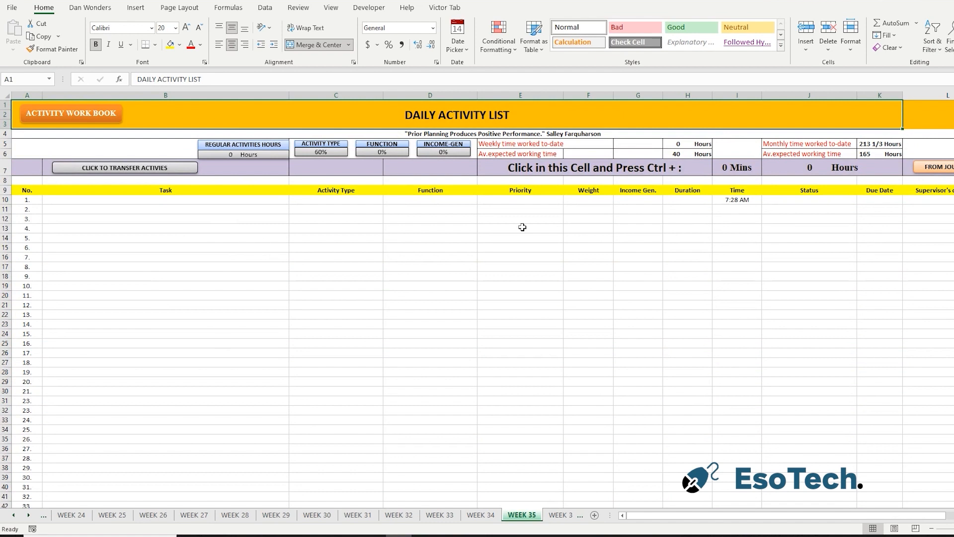
# Enter the current date, 28-08-2023, in the date header cell of the first daily section.
pyautogui.click(577, 170)
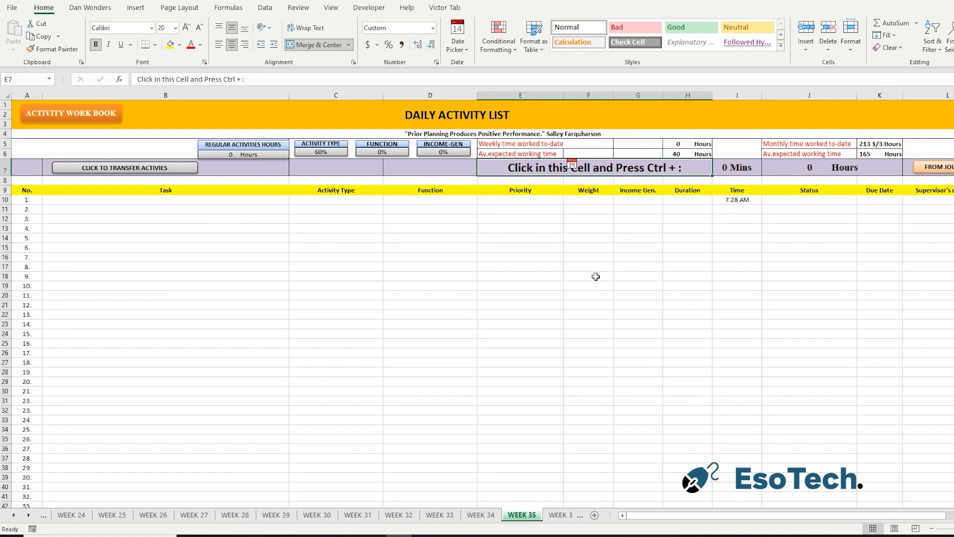
pyautogui.hotkey('ctrl', ';')
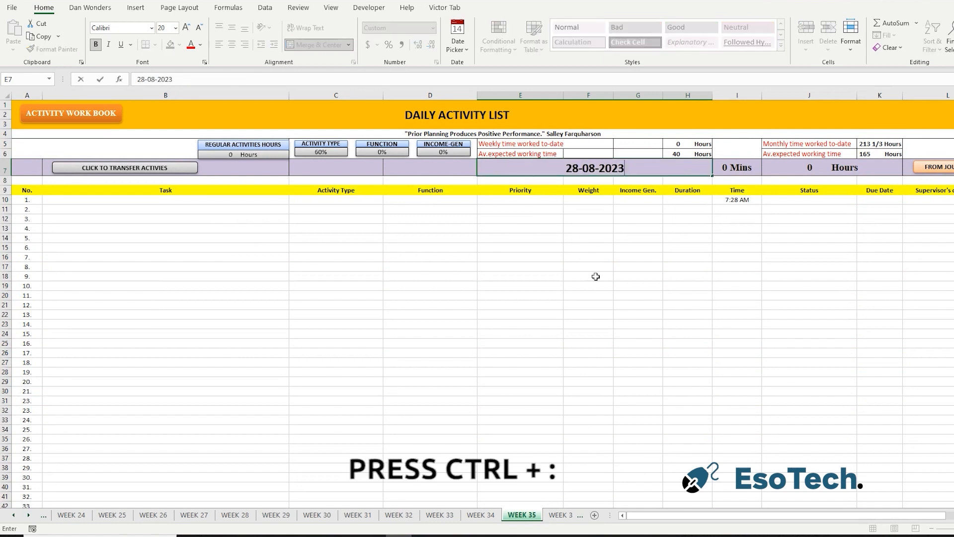
pyautogui.click(384, 324)
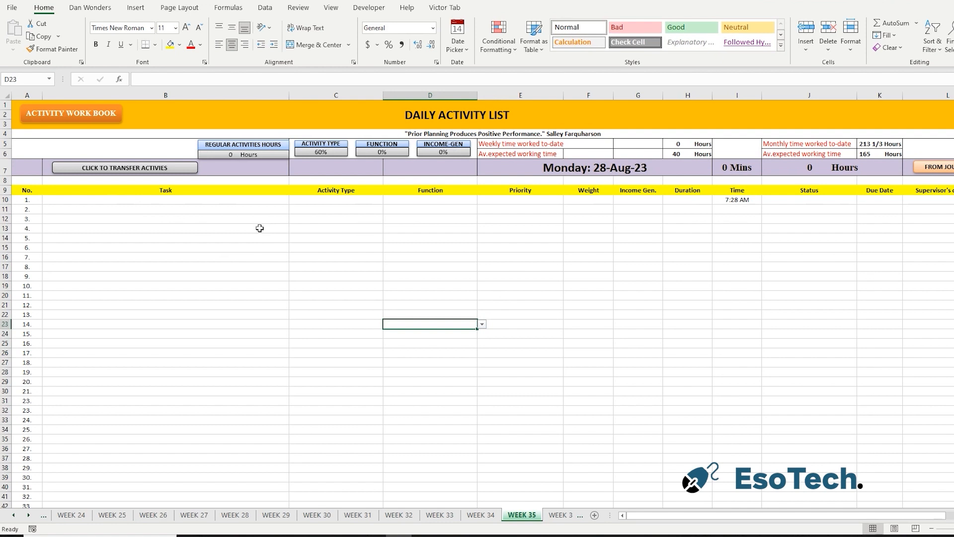
# Enter "Perform bank reconciliation" as the first task and set its activity type to Irregular.
pyautogui.click(135, 200)
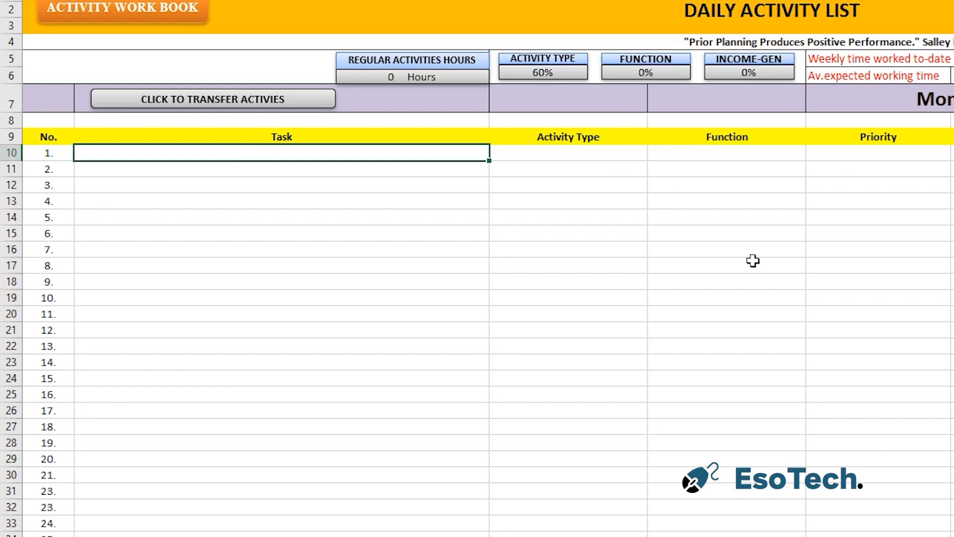
pyautogui.write('Perform bank reconciliation')
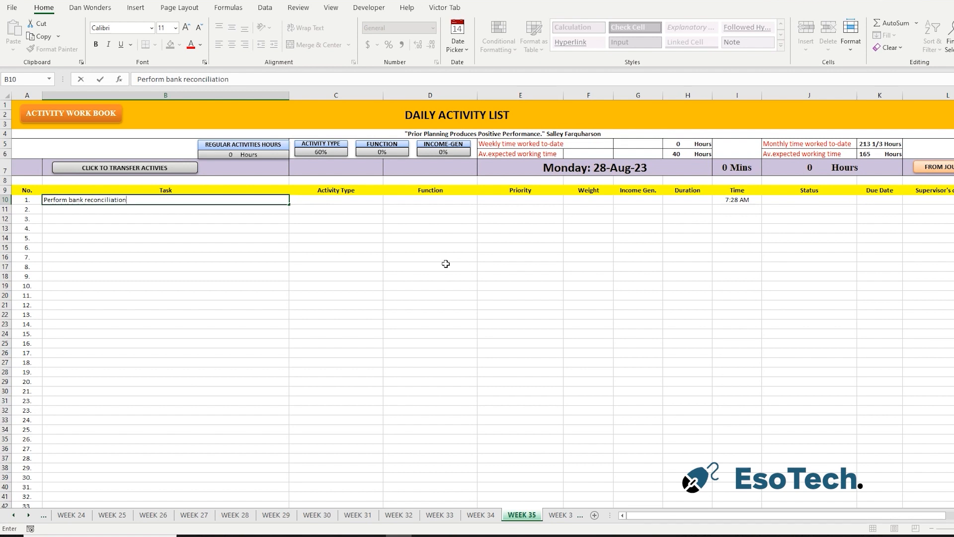
pyautogui.press('Tab')
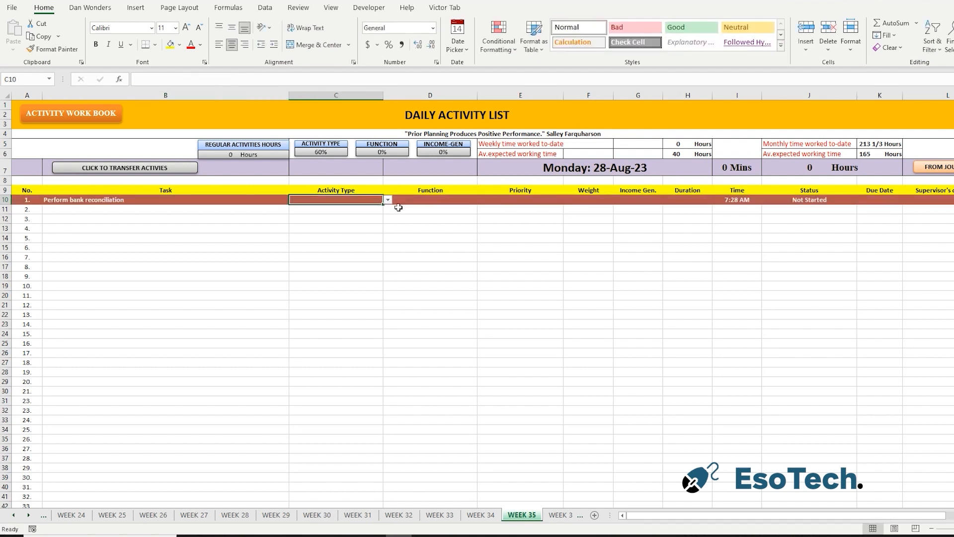
pyautogui.click(388, 201)
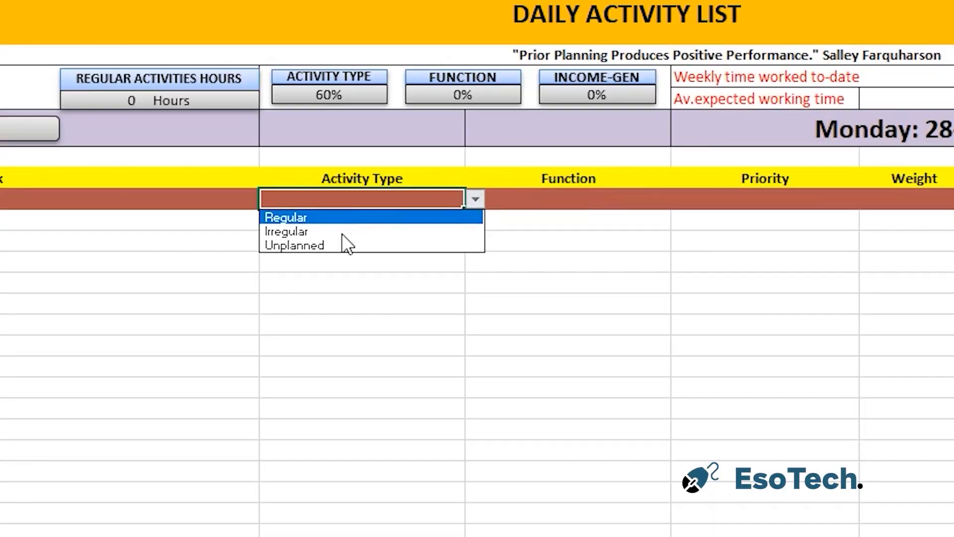
pyautogui.click(343, 233)
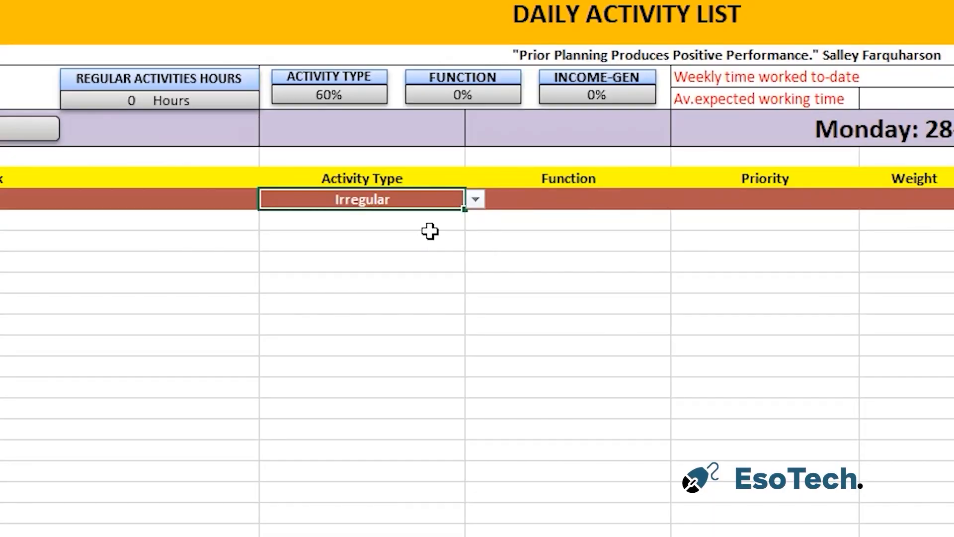
# Set the bank reconciliation task's function to Accounting and its priority to High.
pyautogui.click(562, 200)
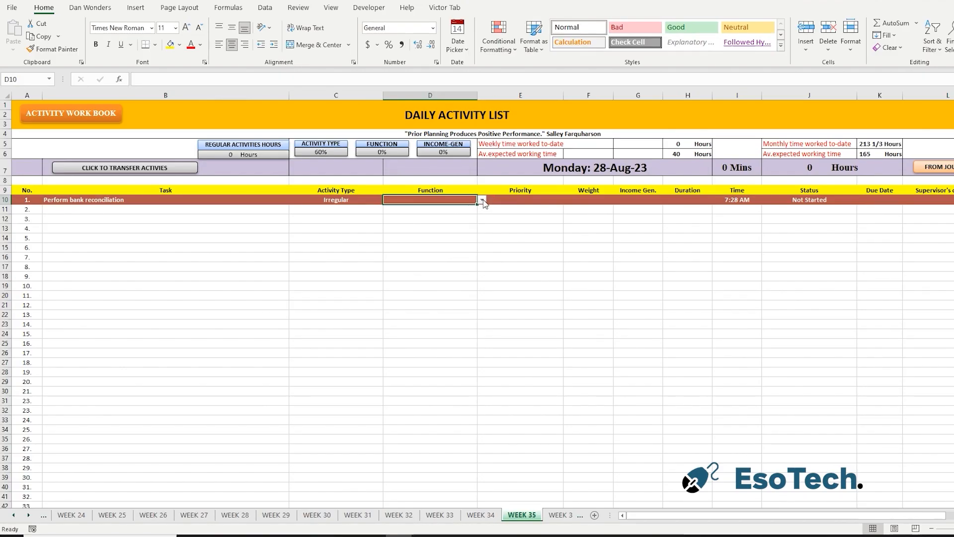
pyautogui.click(482, 200)
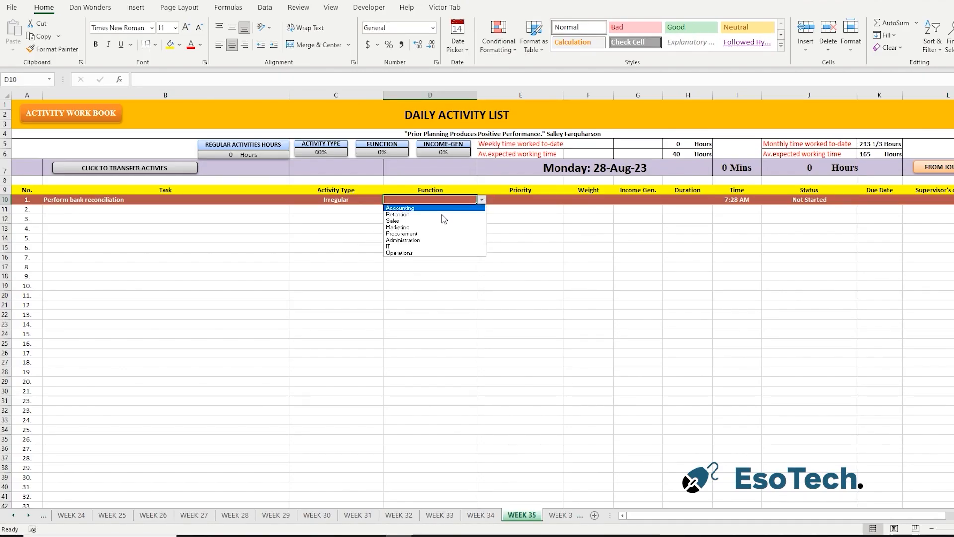
pyautogui.click(401, 208)
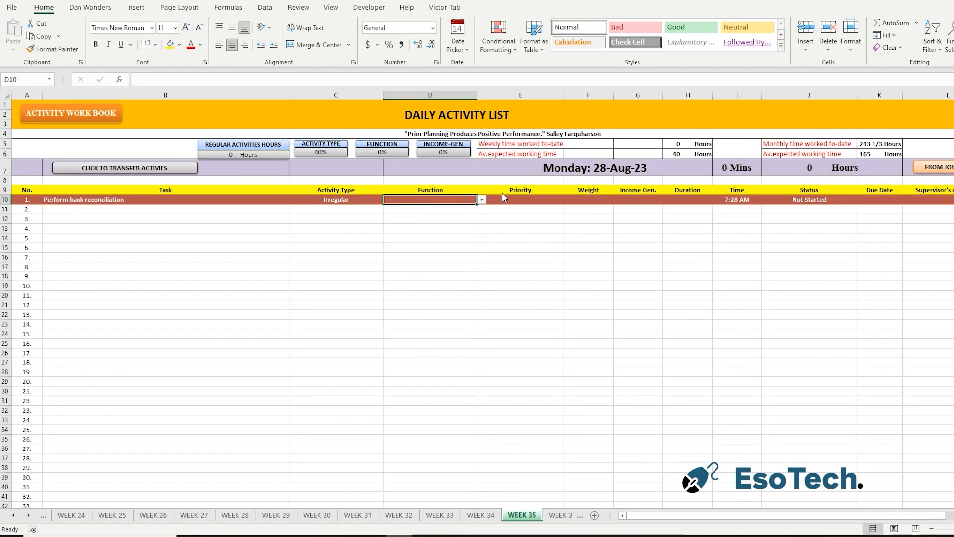
pyautogui.click(539, 200)
pyautogui.click(569, 200)
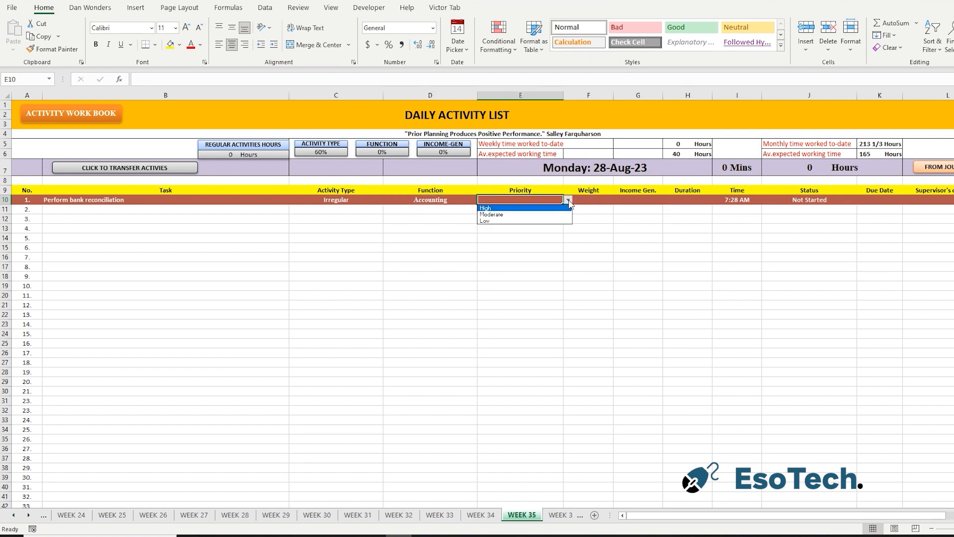
pyautogui.click(517, 208)
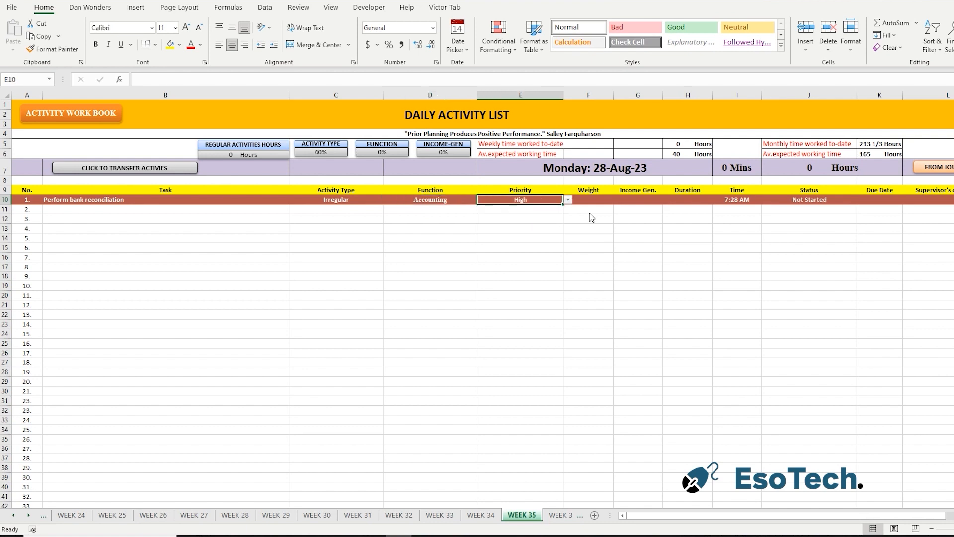
# Give the bank reconciliation task a weight of 5 and classify its income generation as NIGA.
pyautogui.click(596, 201)
pyautogui.write('5')
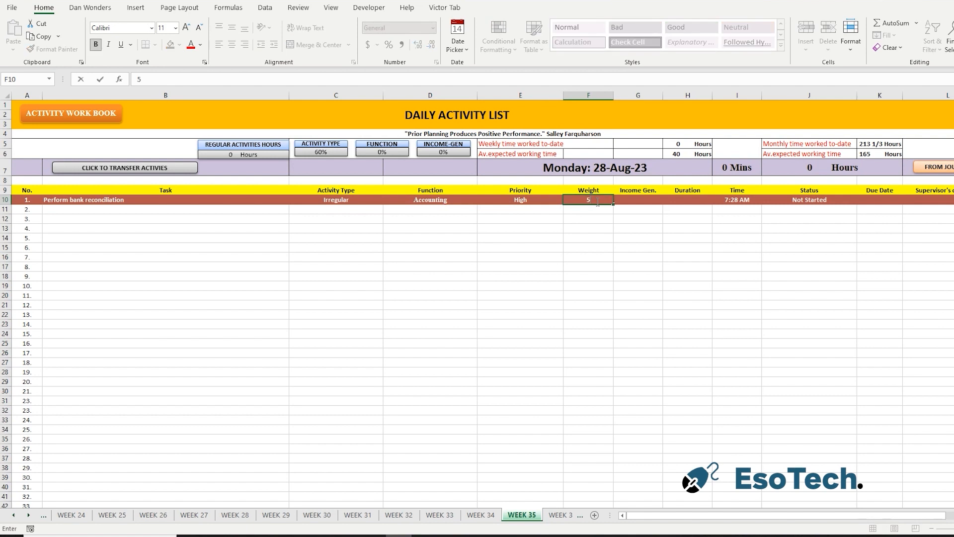
pyautogui.click(607, 283)
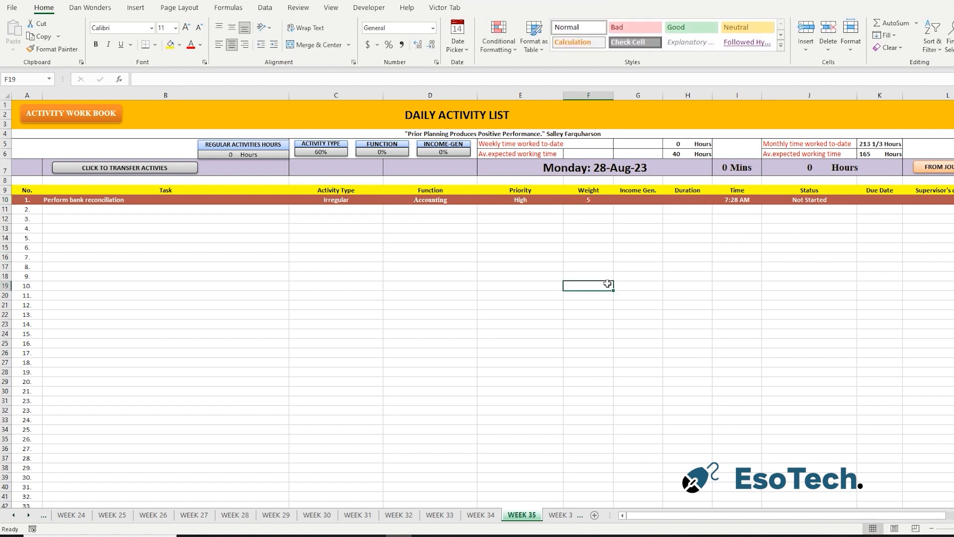
pyautogui.click(655, 201)
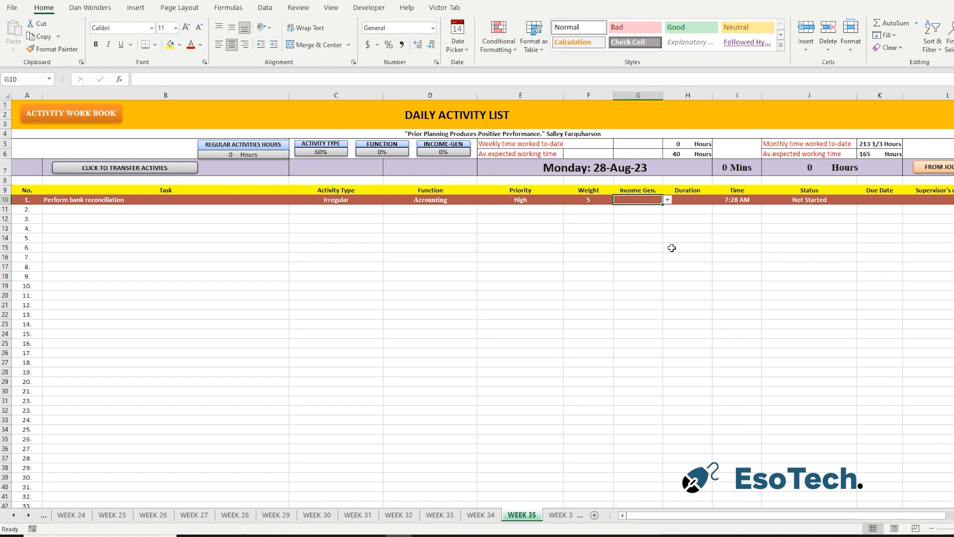
pyautogui.click(668, 200)
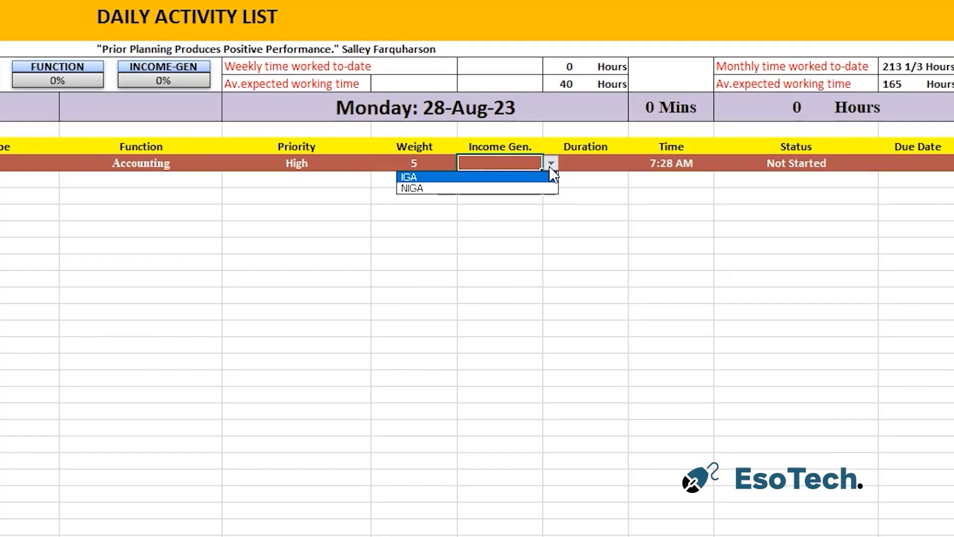
pyautogui.click(536, 191)
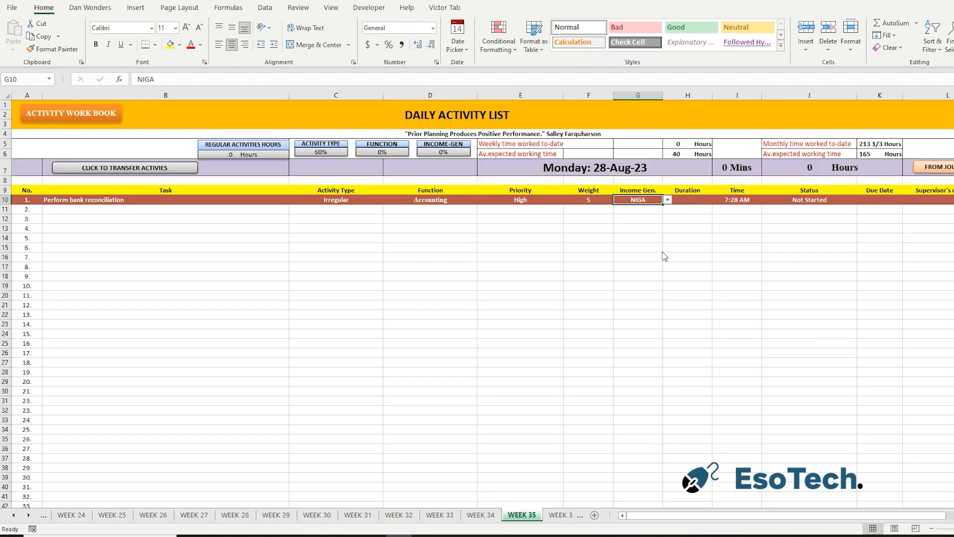
# Set the bank reconciliation task's duration to 60 minutes and its time to 8:00 AM.
pyautogui.click(703, 199)
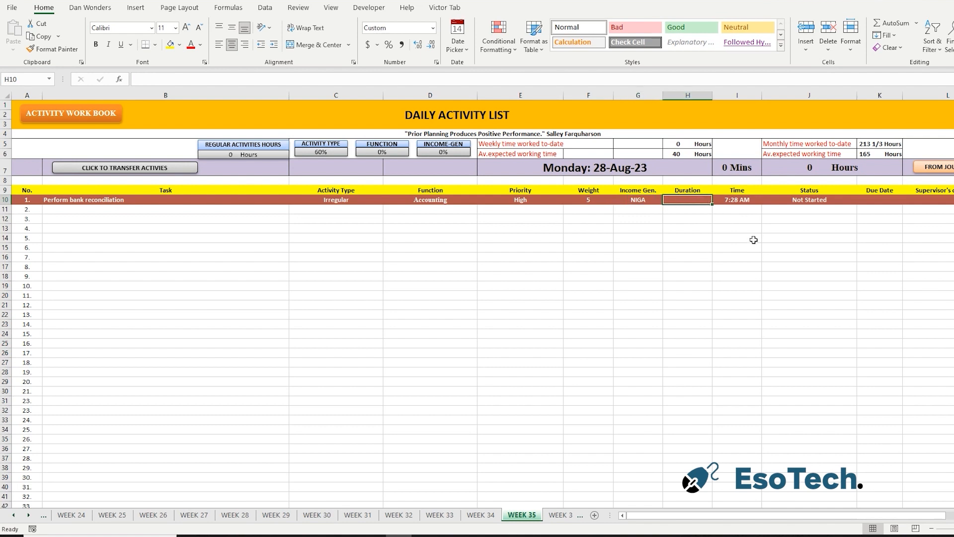
pyautogui.write('60')
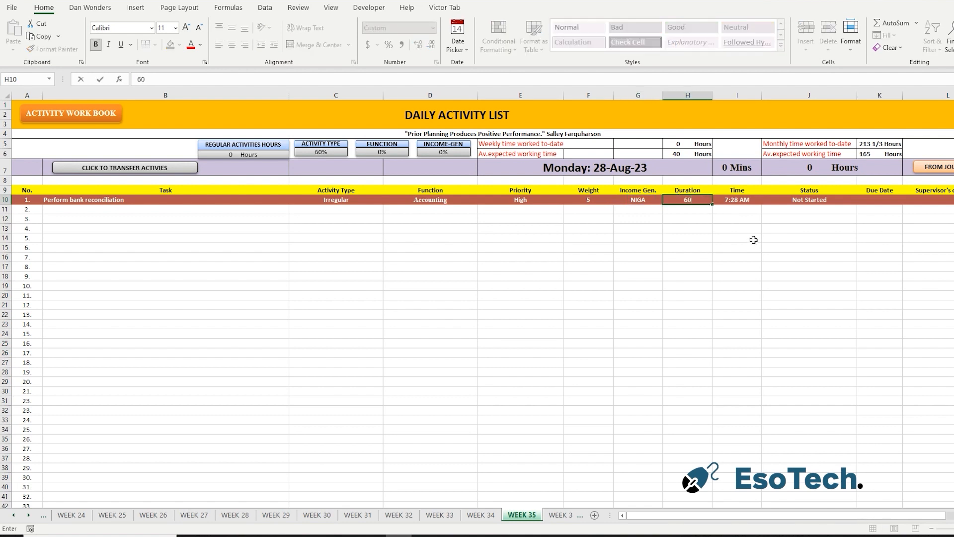
pyautogui.click(687, 259)
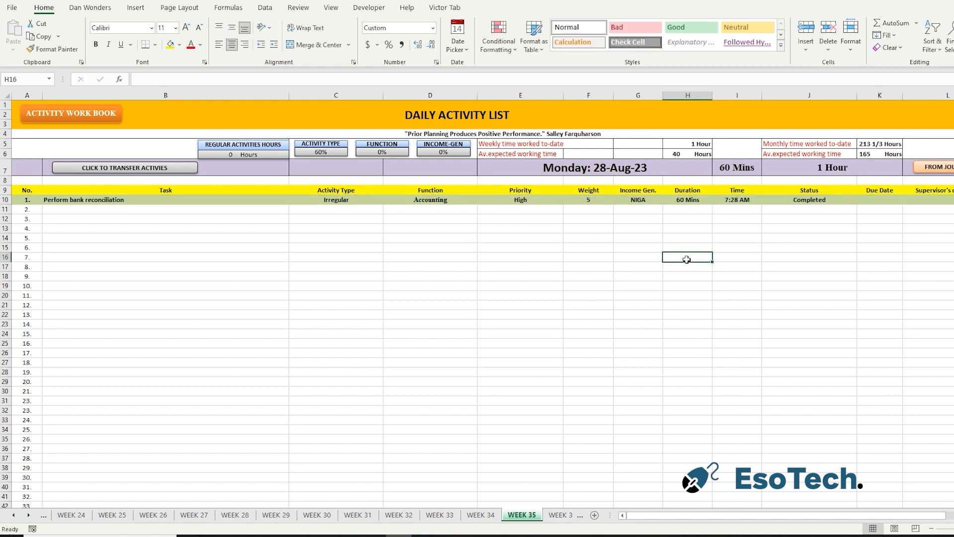
pyautogui.click(742, 199)
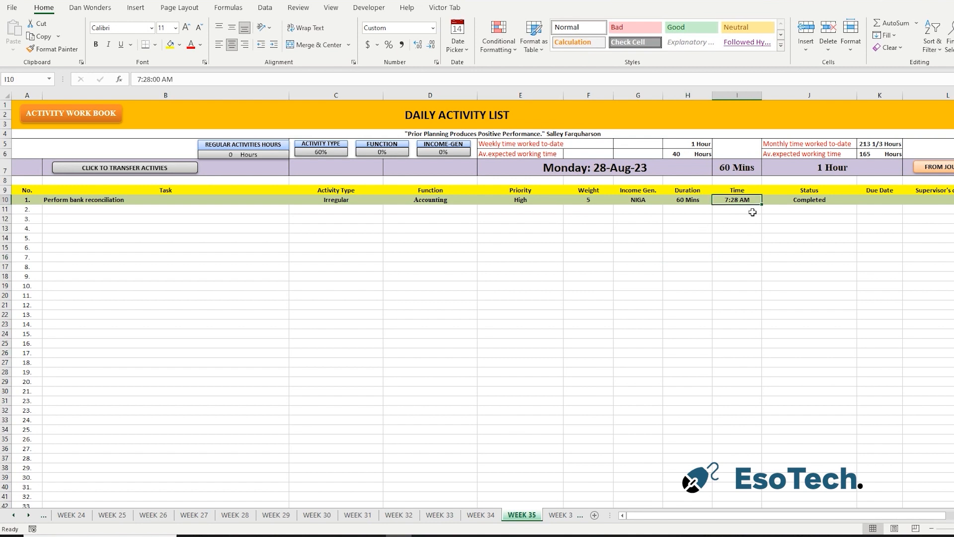
pyautogui.write('8:')
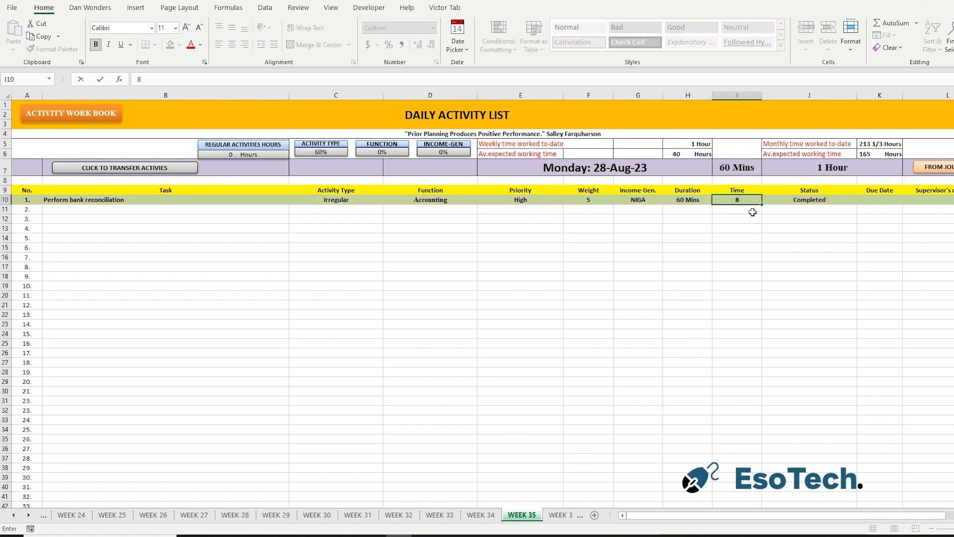
pyautogui.write('00 AM')
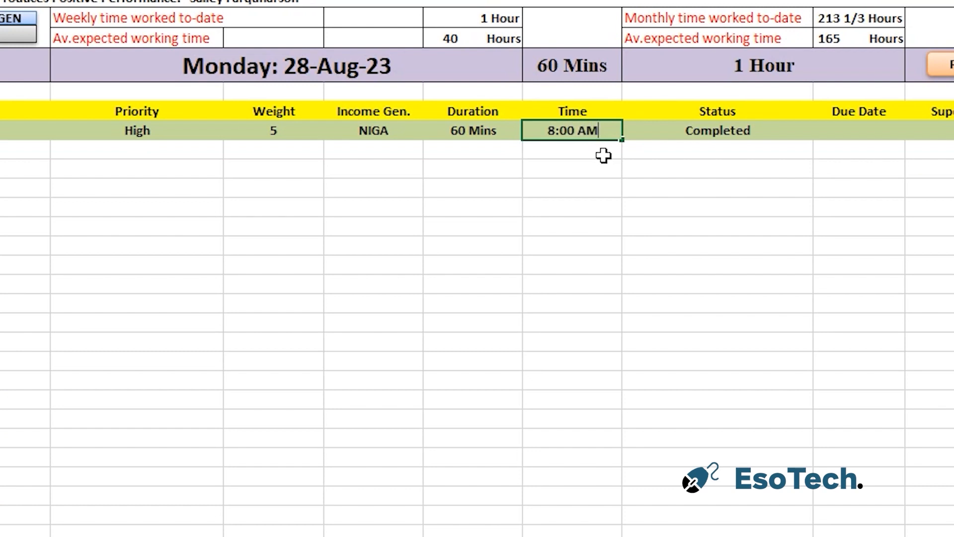
pyautogui.press('Return')
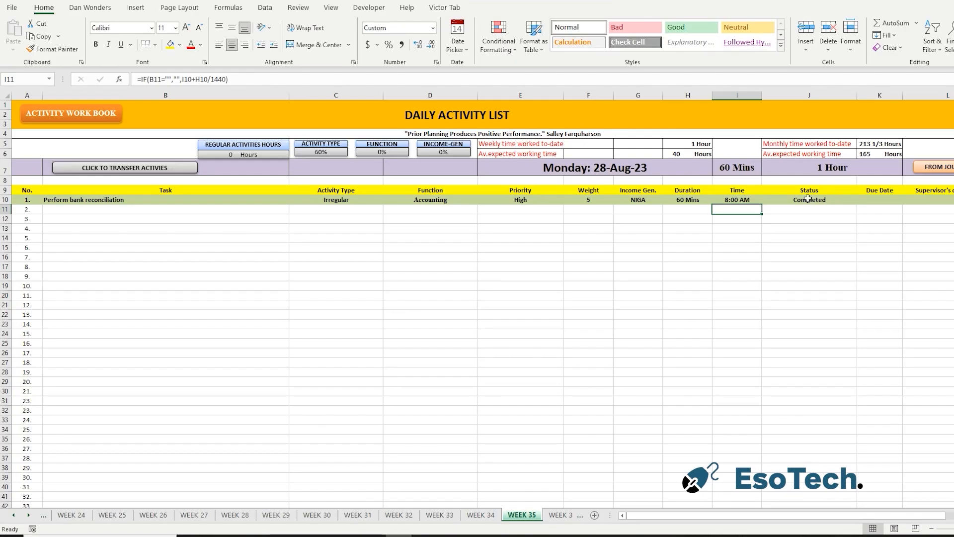
# Enter the current date, 28-Aug-23, as the bank reconciliation task's due date.
pyautogui.click(716, 130)
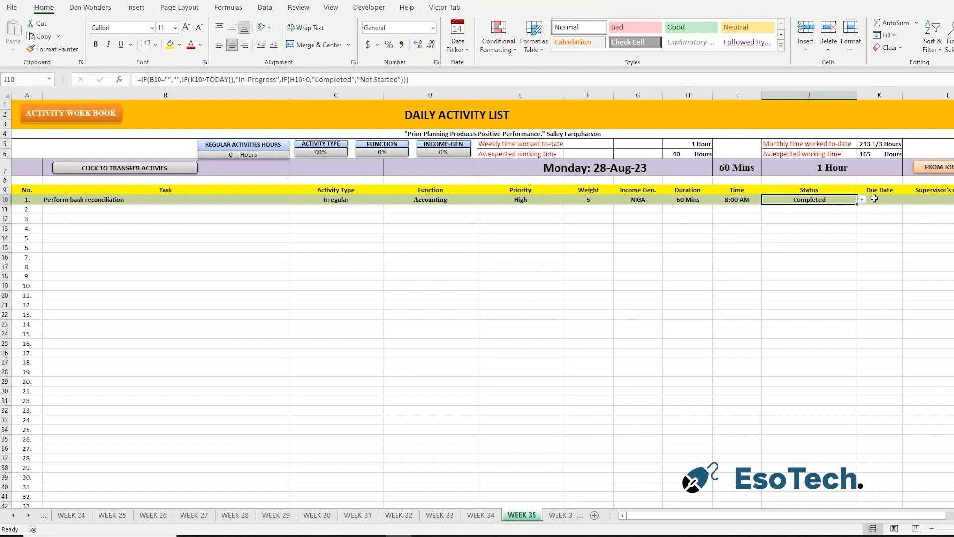
pyautogui.click(874, 199)
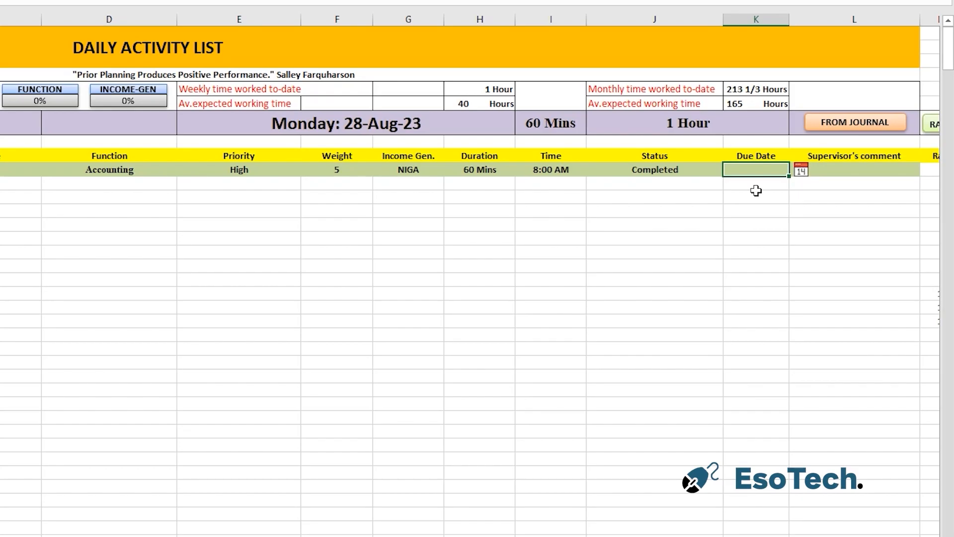
pyautogui.hotkey('ctrl', ';')
pyautogui.click(853, 266)
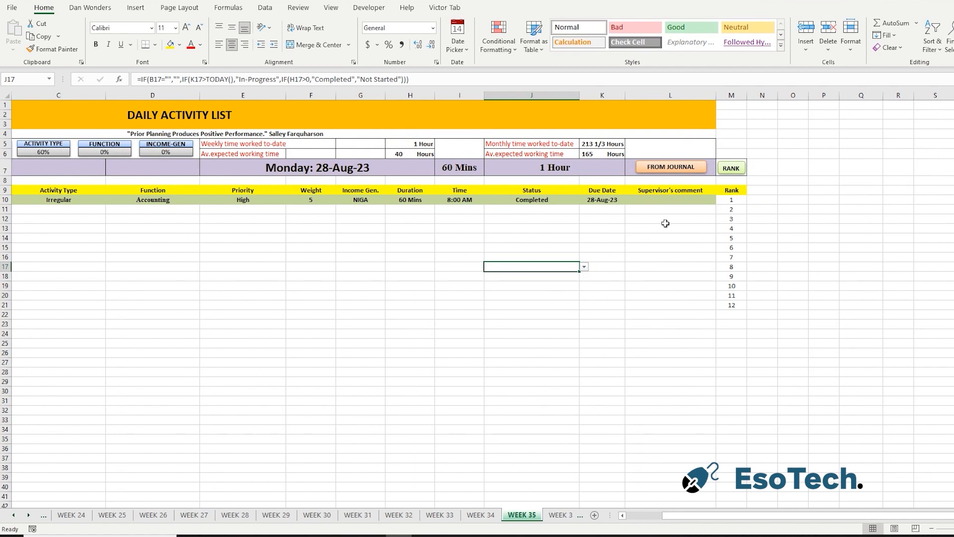
# Set the bank reconciliation task's supervisor's comment to Verified and change it to Not Verified.
pyautogui.click(695, 200)
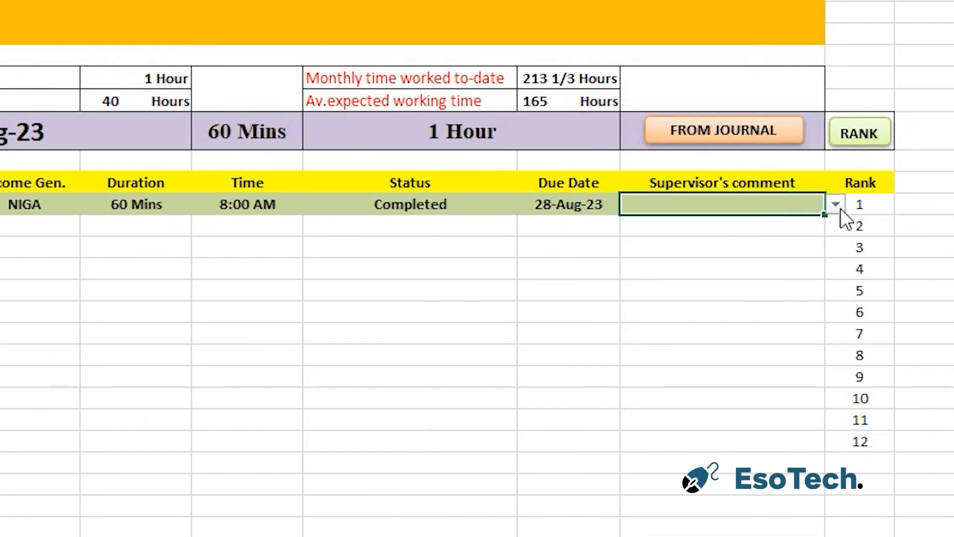
pyautogui.click(836, 205)
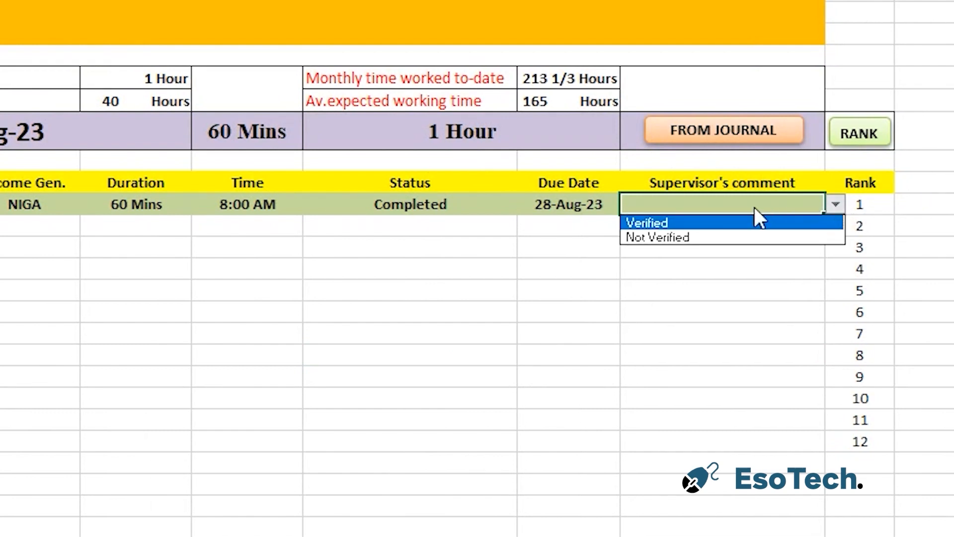
pyautogui.click(738, 222)
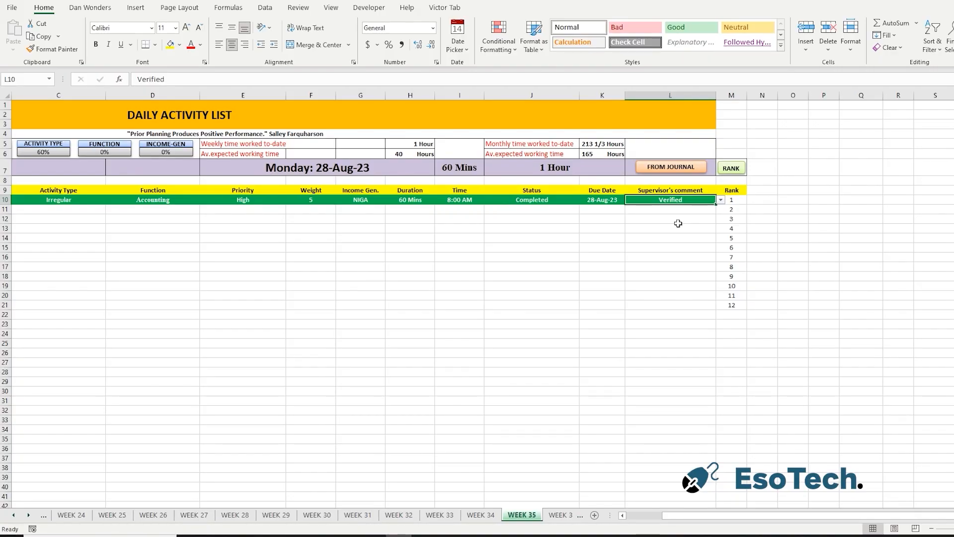
pyautogui.click(721, 200)
pyautogui.click(696, 215)
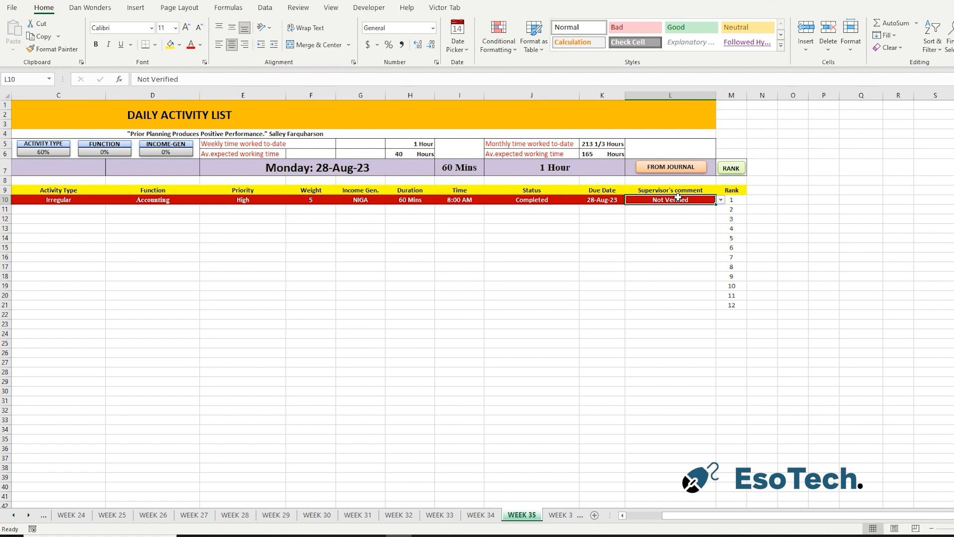
# Attach an enlarged note to the bank reconciliation task's supervisor's comment cell and clear the cell's Not Verified entry.
pyautogui.hotkey('shift', 'F2')
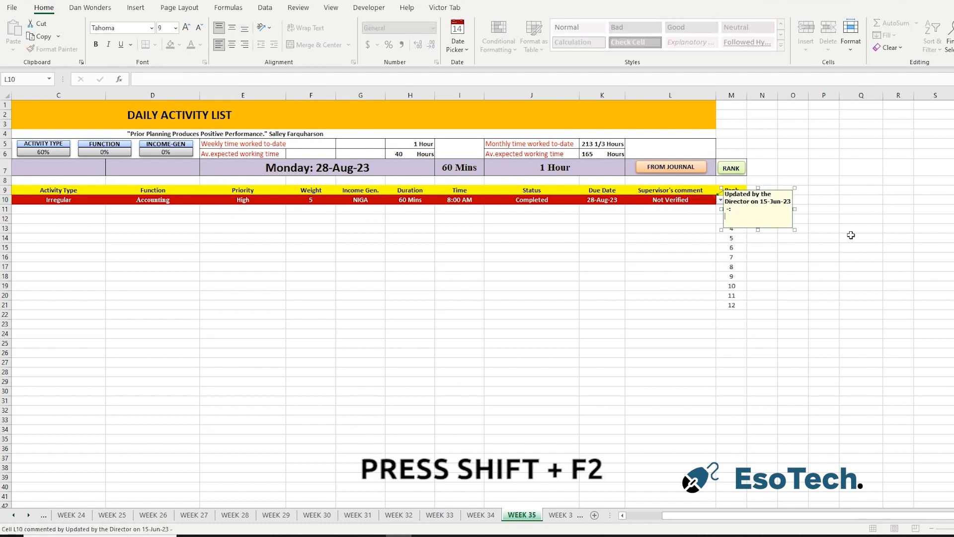
pyautogui.moveTo(793, 233); pyautogui.dragTo(845, 247)
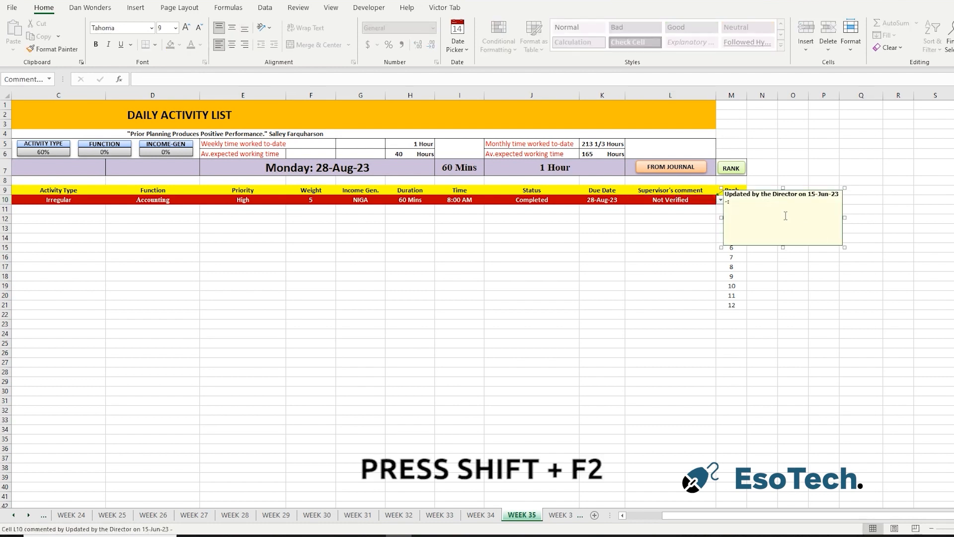
pyautogui.click(731, 202)
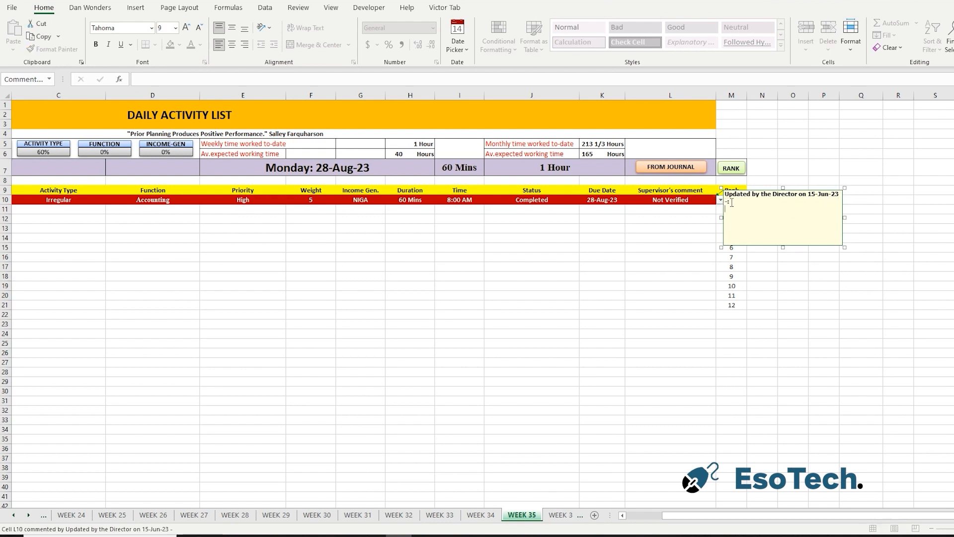
pyautogui.hotkey('ctrl', 'a')
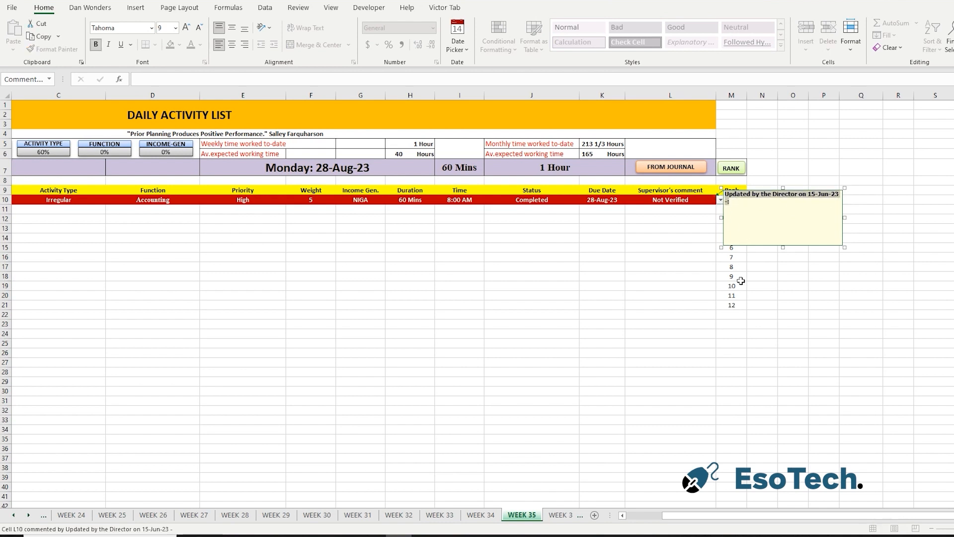
pyautogui.click(761, 326)
pyautogui.click(681, 202)
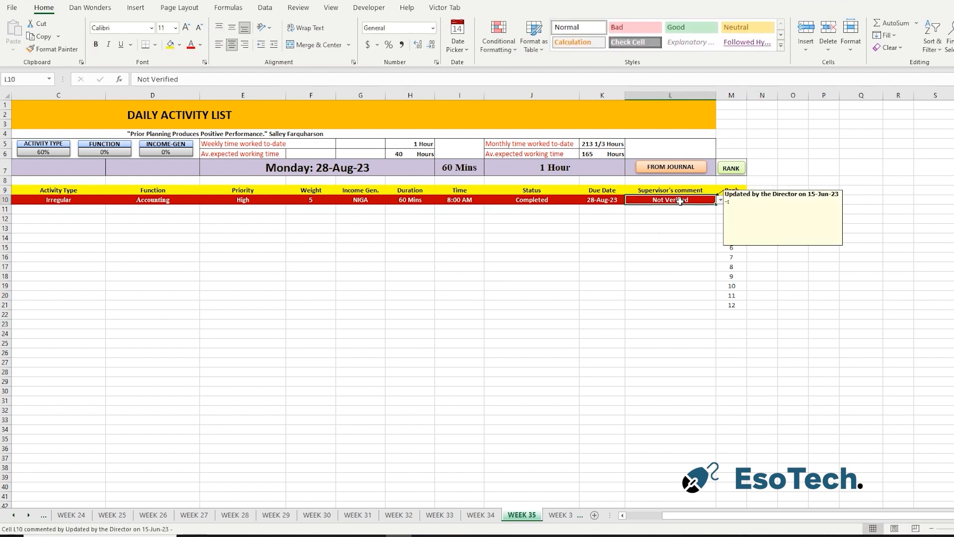
pyautogui.press('Delete')
# Enter "Process accounts recievable" and "Handle accounts Payable" as tasks 2 and 3 of the daily activity list.
pyautogui.moveTo(705, 517); pyautogui.dragTo(624, 525)
pyautogui.click(125, 209)
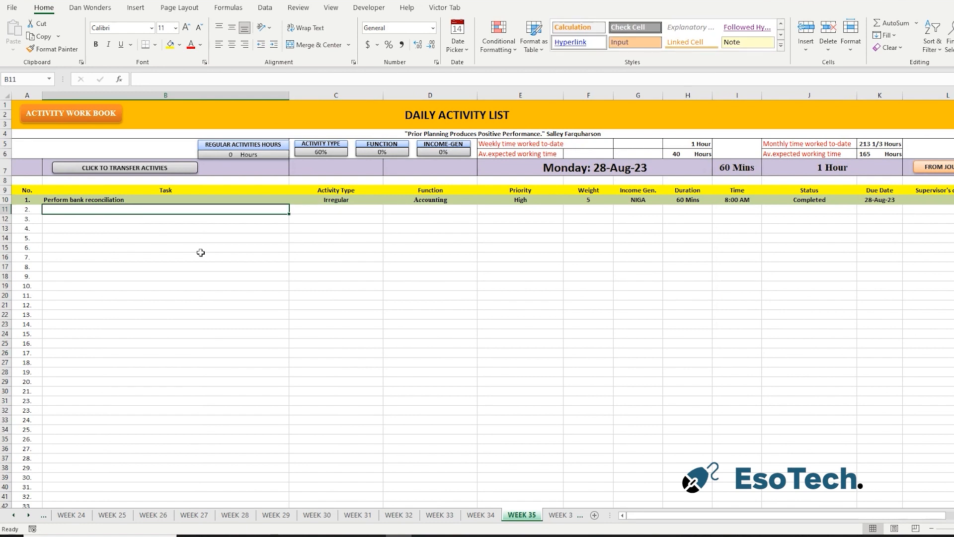
pyautogui.write('Process ac')
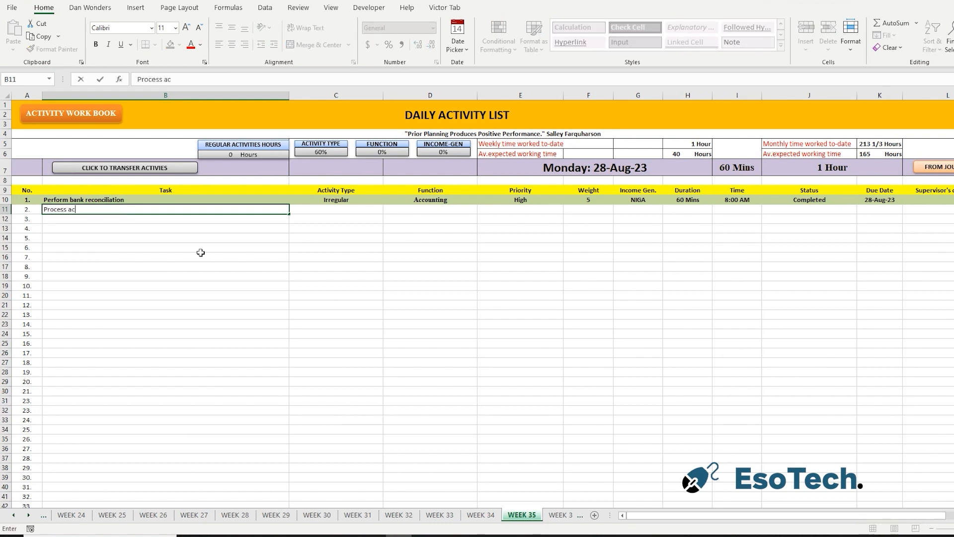
pyautogui.write('counts recievable')
pyautogui.press('Return')
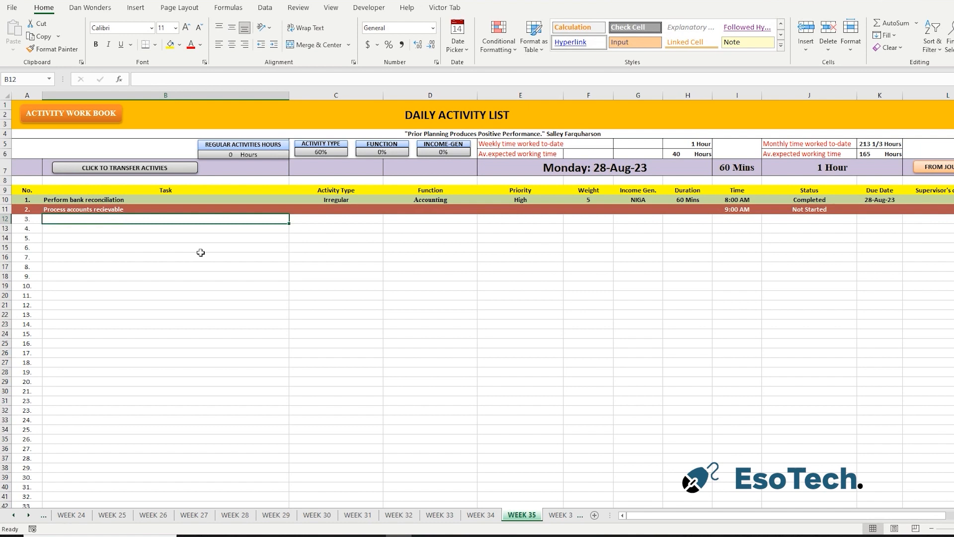
pyautogui.write('Handle accounts Payable')
pyautogui.press('Return')
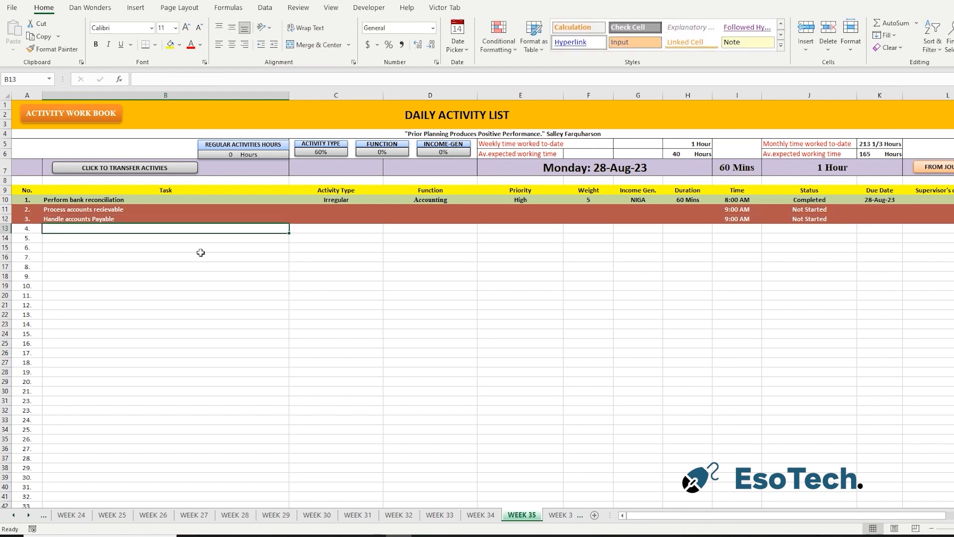
# Add tasks 4 to 6: "Execute Payroll Processing", "Generate Financial report for last quarter" and "Prepare documents".
pyautogui.write('Execute Payroll Processing')
pyautogui.press('Return')
pyautogui.write('Generate Financial report for last quarter')
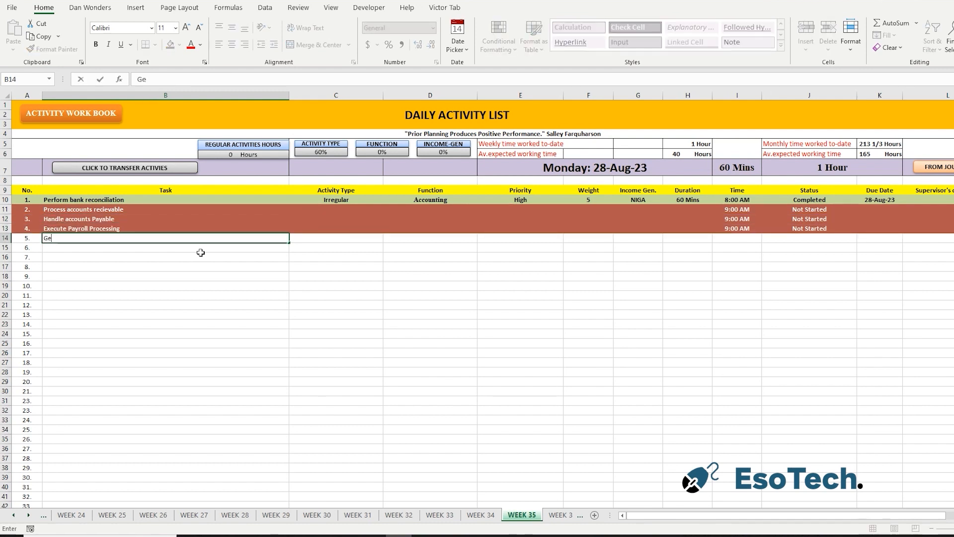
pyautogui.press('Return')
pyautogui.write('Prepare documents')
pyautogui.press('Return')
# Add "Record income and expenses in Quickbooks" and "Conduct internal audit" as tasks 7 and 8.
pyautogui.write('Record income ')
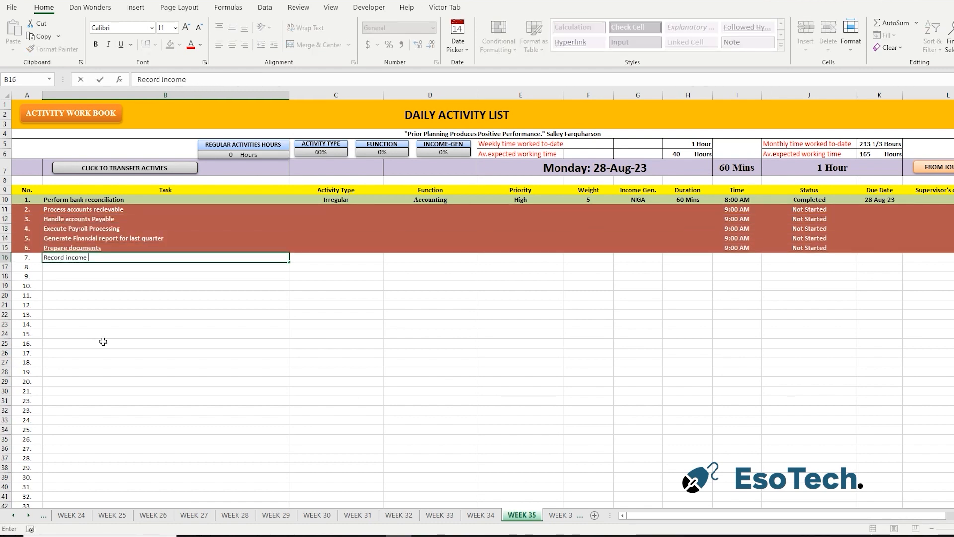
pyautogui.write('and expenses in Quickbooks')
pyautogui.press('Return')
pyautogui.write('Conduct internal audit')
pyautogui.press('Return')
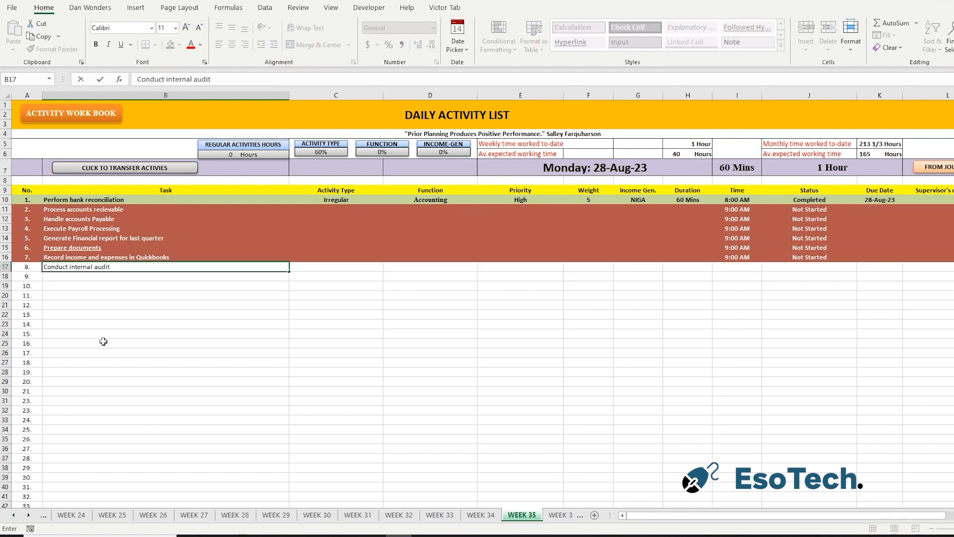
pyautogui.press('Return')
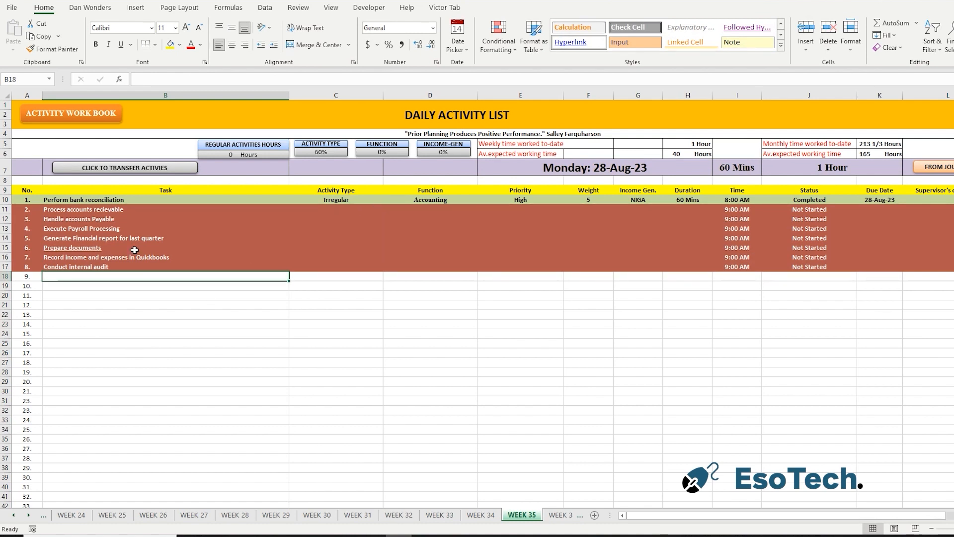
# Set the activity type of the accounts receivable and accounts payable tasks to Regular.
pyautogui.click(149, 209)
pyautogui.click(352, 209)
pyautogui.click(388, 210)
pyautogui.click(302, 218)
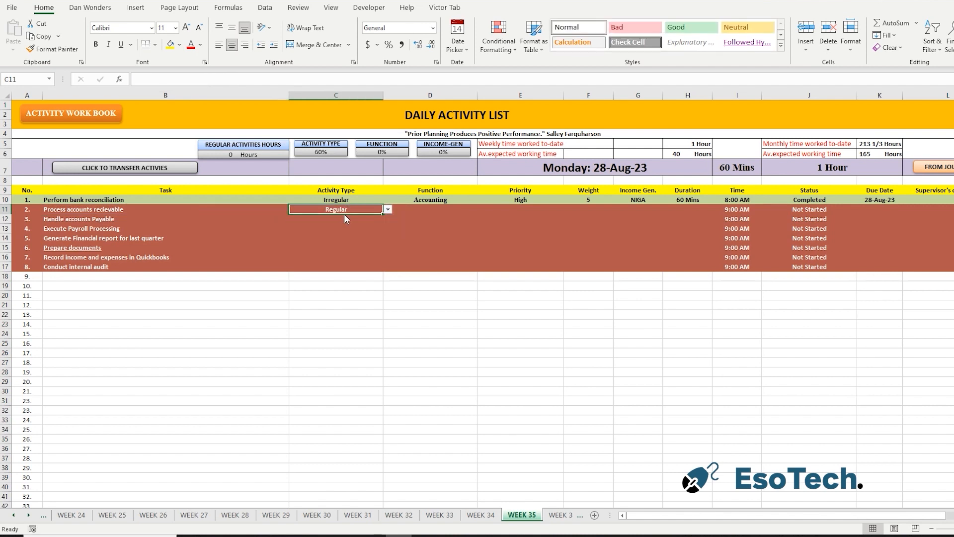
pyautogui.click(344, 217)
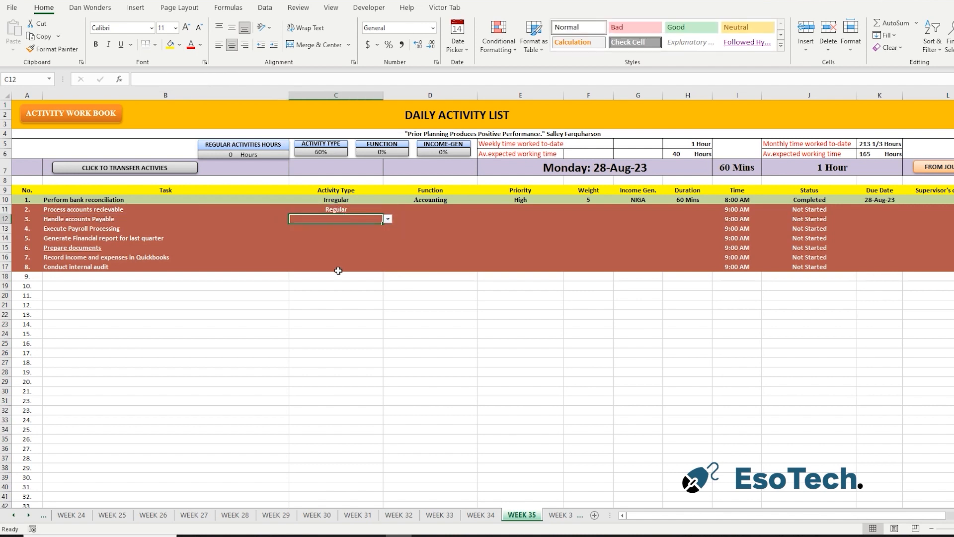
pyautogui.click(388, 219)
pyautogui.click(338, 229)
# Set the activity type of the payroll processing and financial report tasks to Irregular.
pyautogui.click(335, 232)
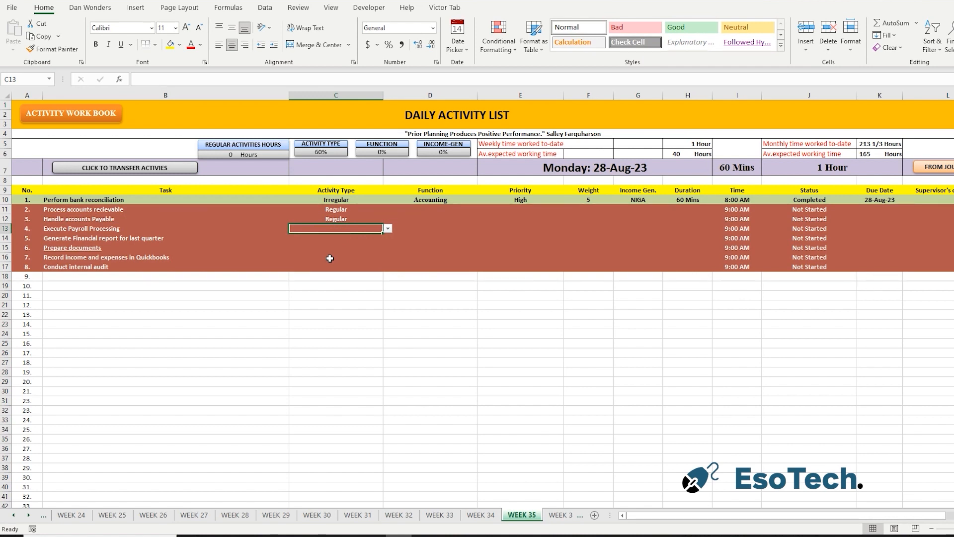
pyautogui.click(388, 228)
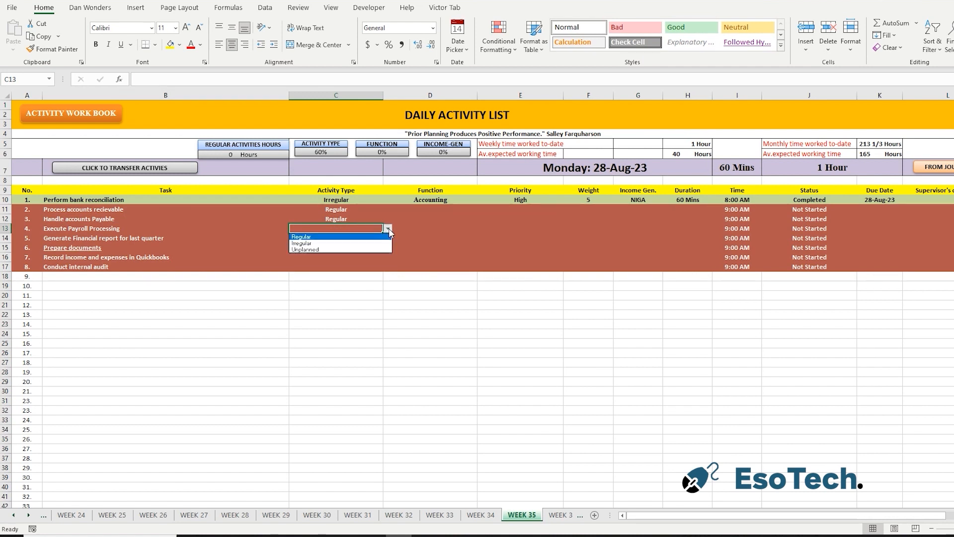
pyautogui.click(350, 244)
pyautogui.click(346, 237)
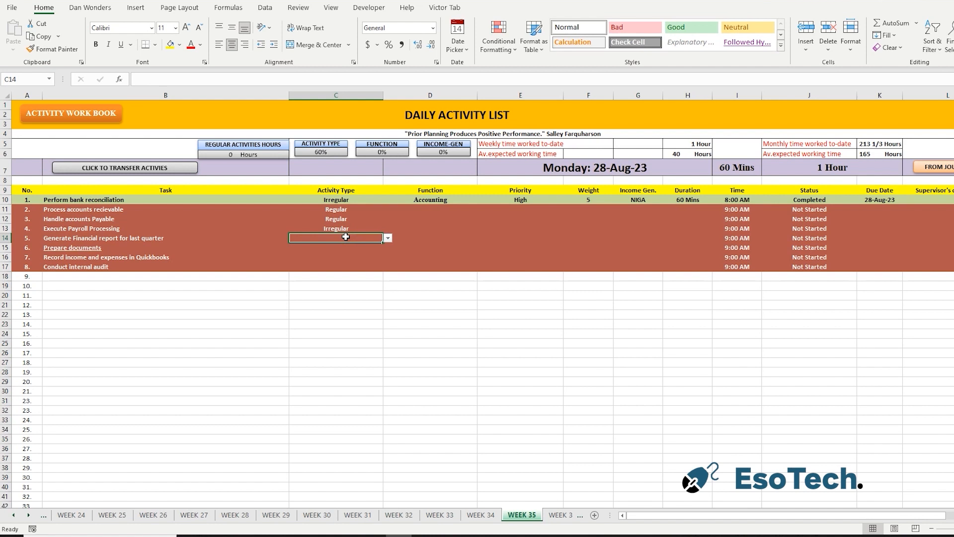
pyautogui.click(388, 237)
pyautogui.click(355, 252)
# Rename task 6 as "Prepare tax documents" and set its activity type to Irregular.
pyautogui.click(355, 248)
pyautogui.write('tax')
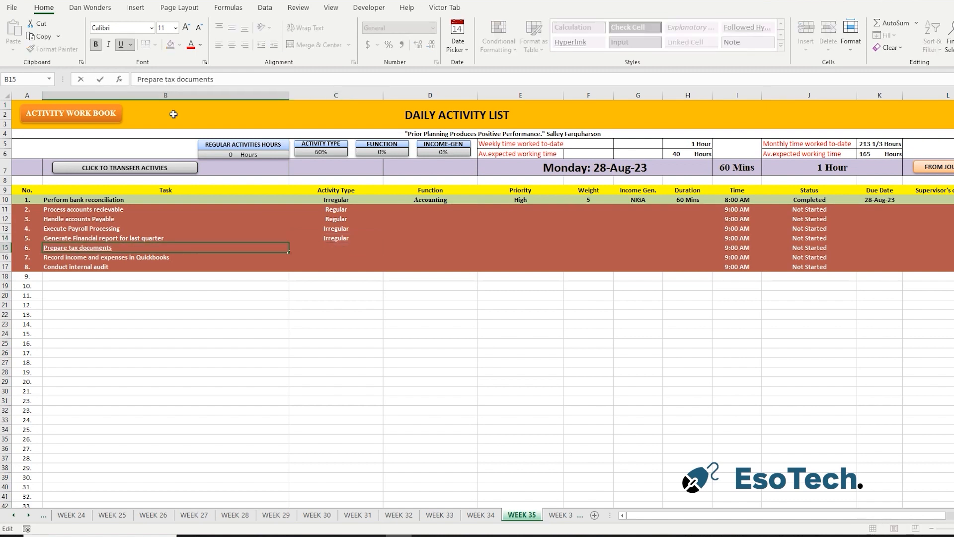
pyautogui.click(347, 251)
pyautogui.click(388, 248)
pyautogui.click(347, 263)
# Set the activity type to Regular for the Quickbooks recording task and Irregular for the internal audit task.
pyautogui.click(339, 259)
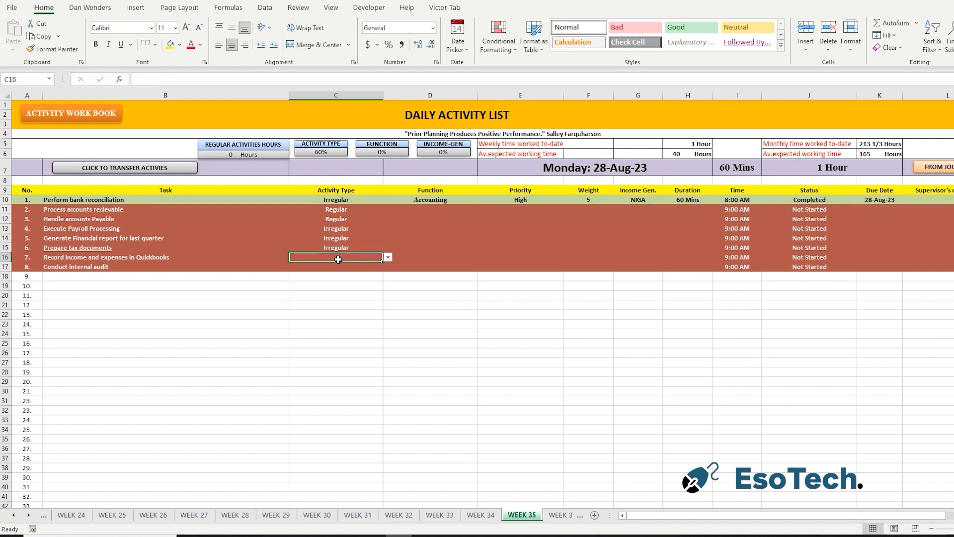
pyautogui.click(388, 257)
pyautogui.click(354, 268)
pyautogui.click(355, 268)
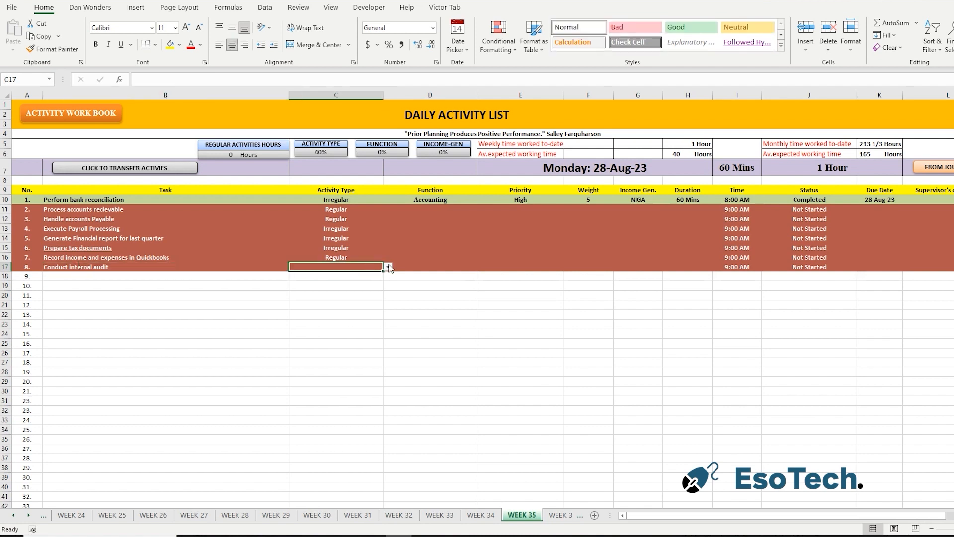
pyautogui.click(389, 267)
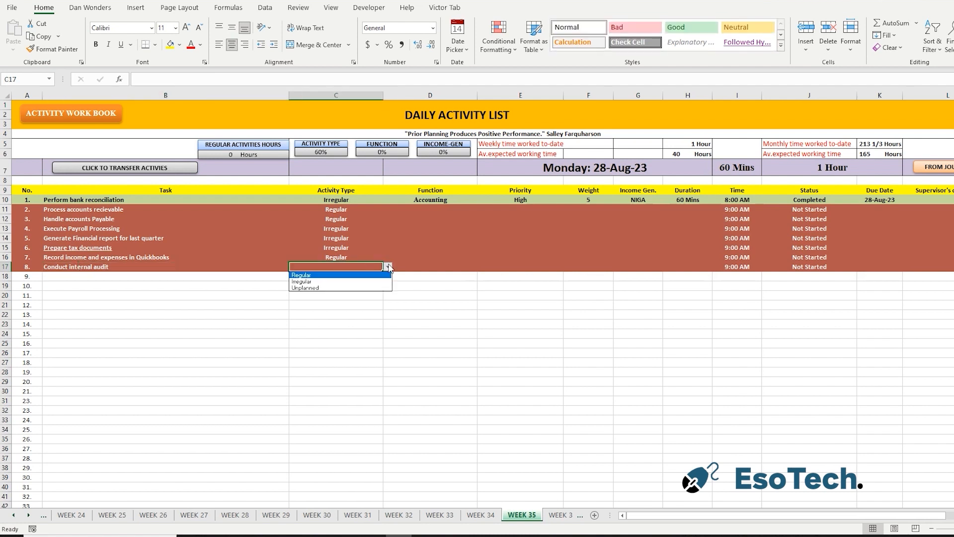
pyautogui.click(324, 282)
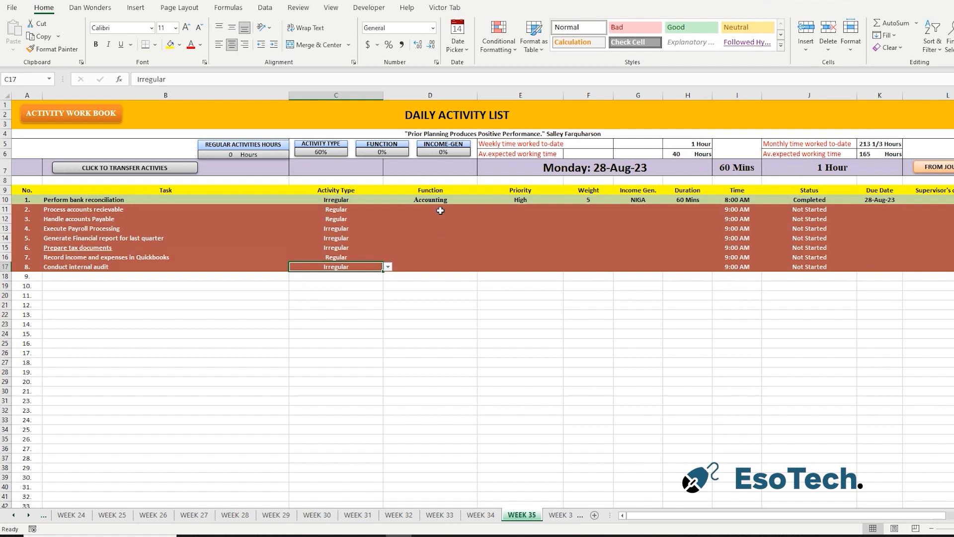
# Set the accounts receivable task's function to Accounting and copy it down to the accounts payable task.
pyautogui.click(440, 210)
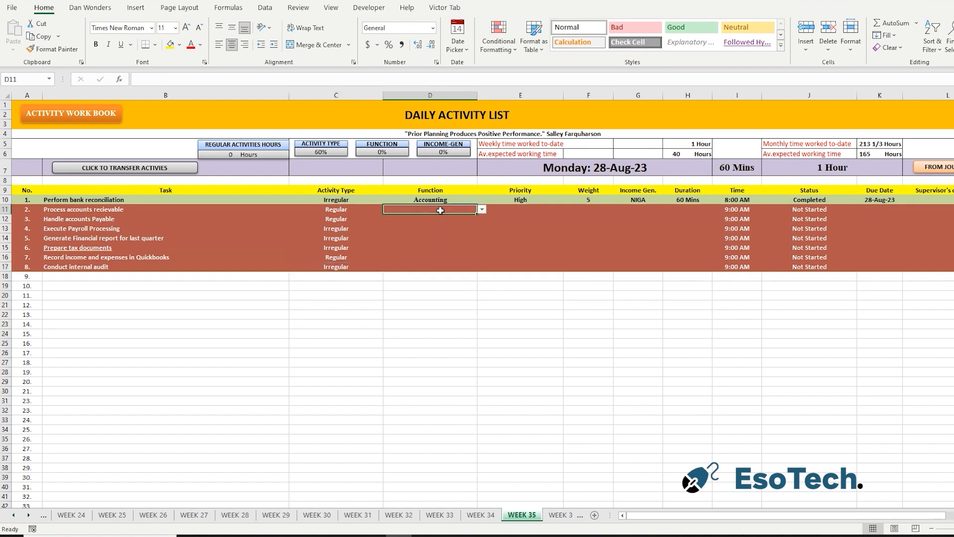
pyautogui.click(482, 210)
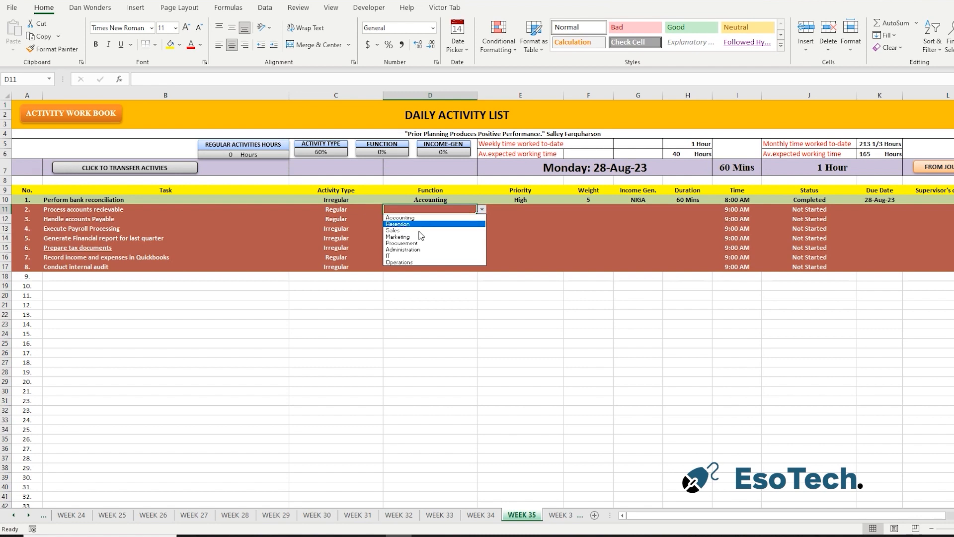
pyautogui.click(419, 219)
pyautogui.click(452, 219)
pyautogui.hotkey('ctrl', 'd')
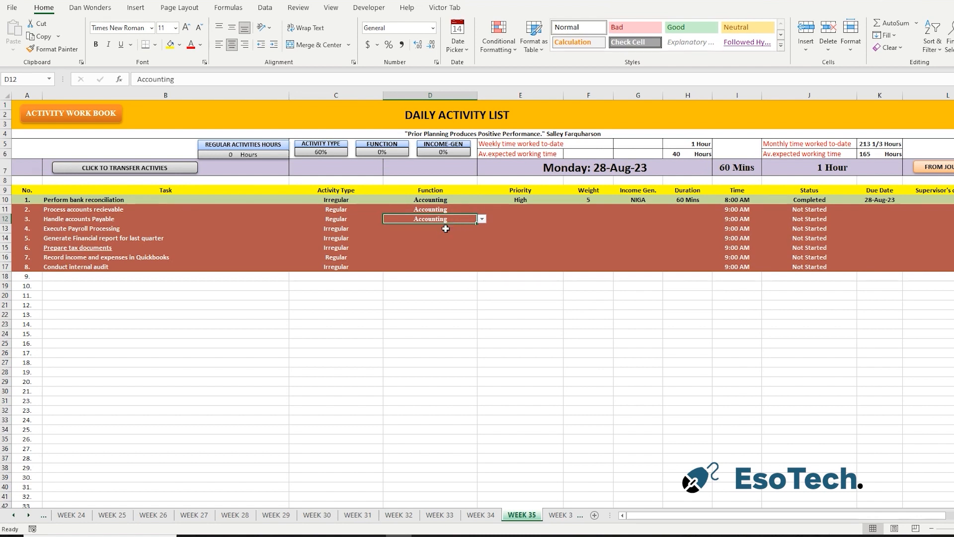
# Set the payroll processing task's function to Accounting and fill it down through the internal audit task.
pyautogui.click(444, 227)
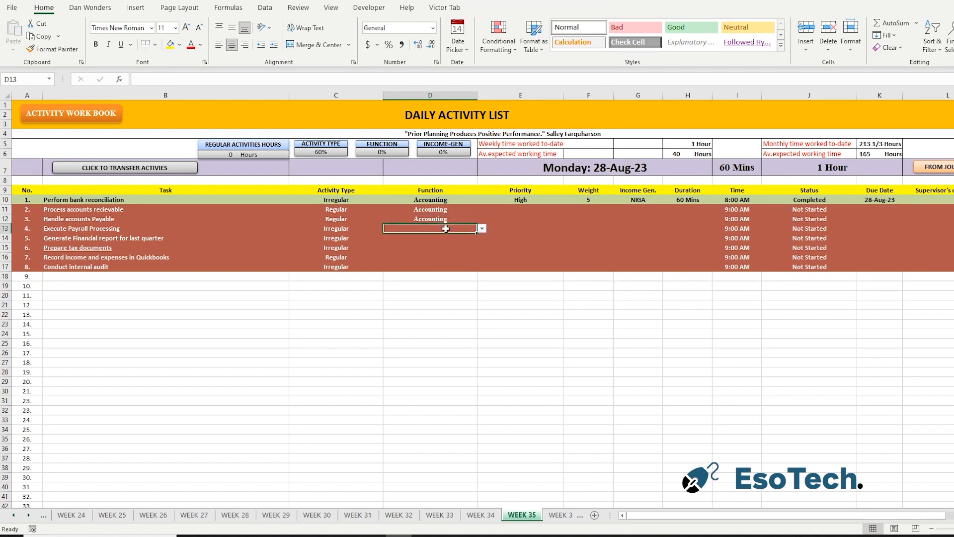
pyautogui.click(483, 228)
pyautogui.click(425, 236)
pyautogui.press('Return')
pyautogui.moveTo(450, 227); pyautogui.dragTo(448, 271)
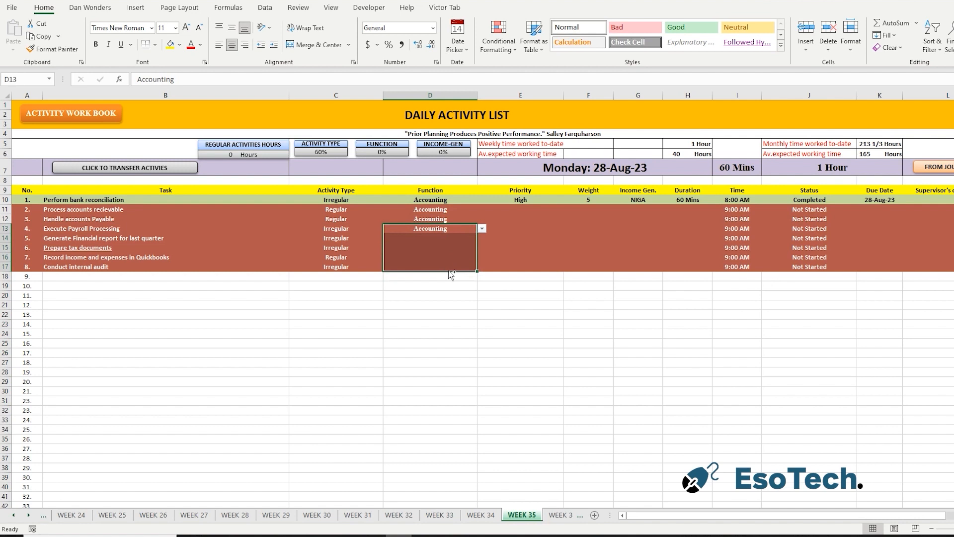
pyautogui.hotkey('ctrl', 'd')
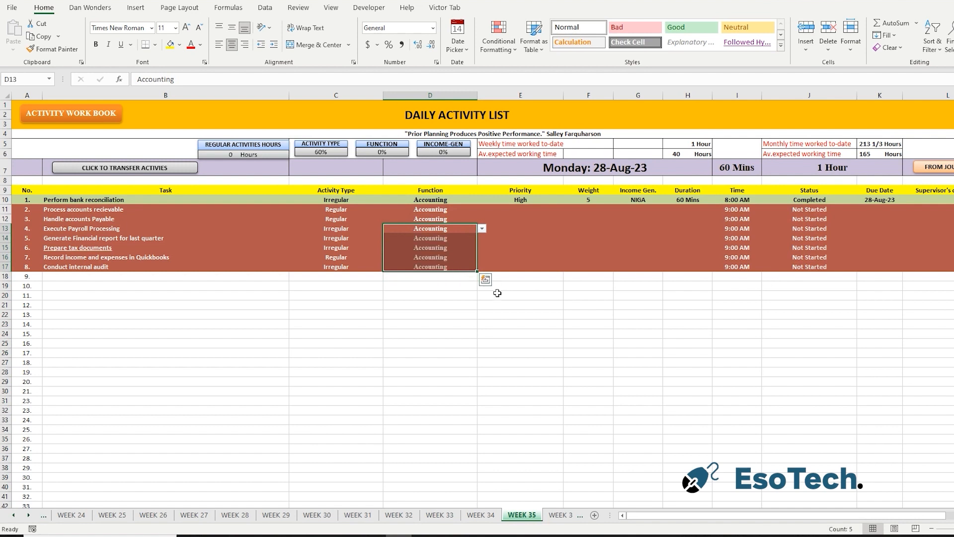
# Set the priority to Moderate for the accounts receivable task and Low for the accounts payable task.
pyautogui.click(533, 209)
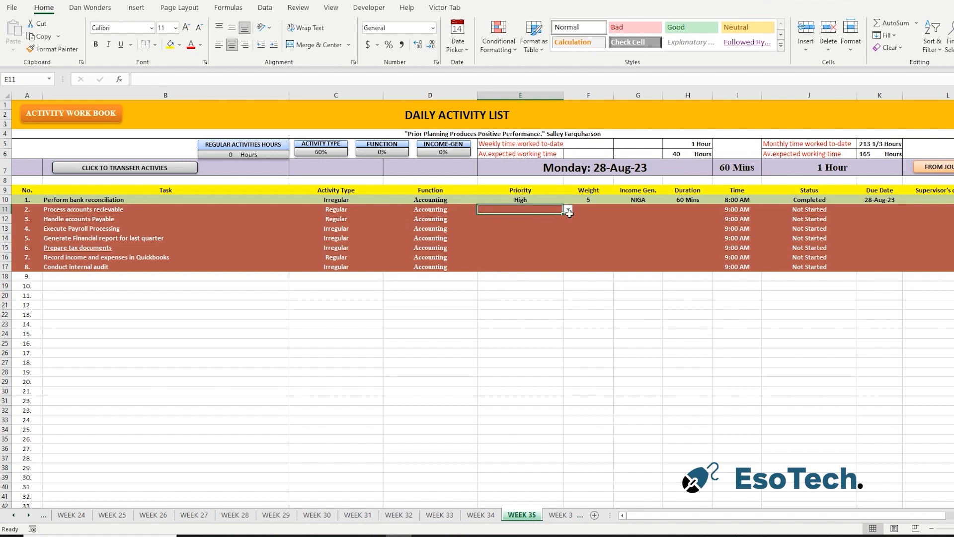
pyautogui.click(568, 210)
pyautogui.click(528, 225)
pyautogui.press('Return')
pyautogui.click(568, 219)
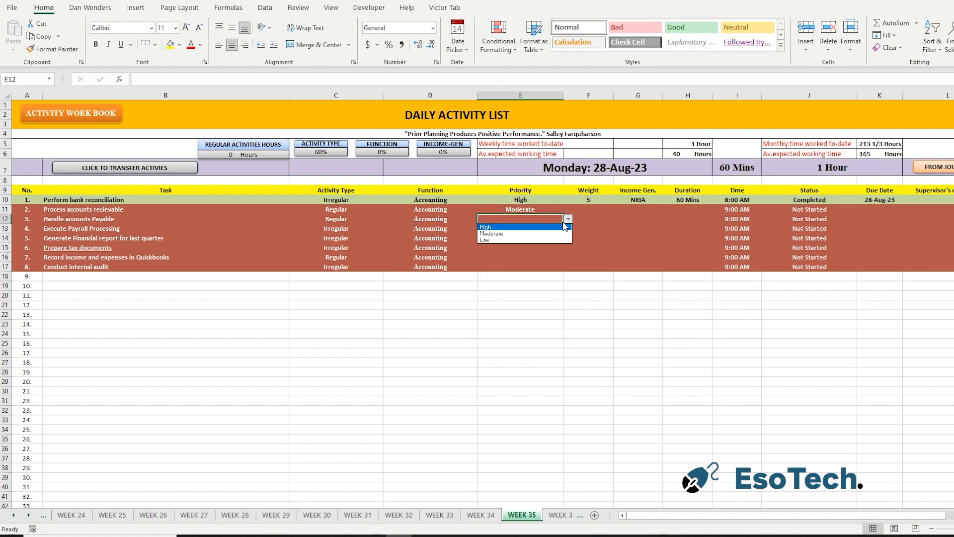
pyautogui.click(515, 238)
pyautogui.press('Return')
# Set the payroll processing task's priority to High and fill it down through the internal audit task.
pyautogui.click(568, 229)
pyautogui.click(522, 236)
pyautogui.moveTo(531, 262); pyautogui.dragTo(534, 264)
pyautogui.hotkey('ctrl', 'd')
# Set the weight to 3 for accounts receivable and to 5 from accounts payable down through the internal audit task.
pyautogui.click(596, 210)
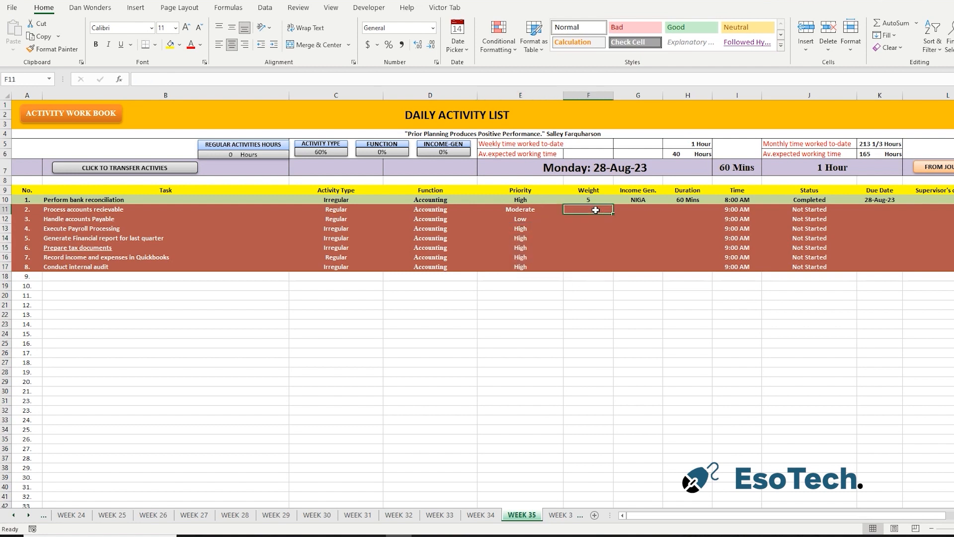
pyautogui.write('3')
pyautogui.press('Return')
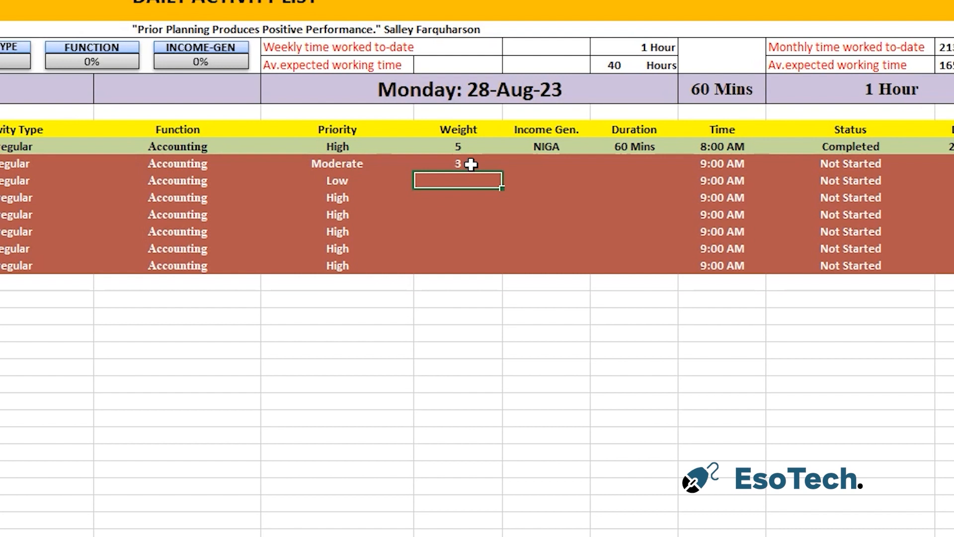
pyautogui.write('5')
pyautogui.click(462, 260)
pyautogui.moveTo(465, 182); pyautogui.dragTo(465, 270)
pyautogui.hotkey('ctrl', 'd')
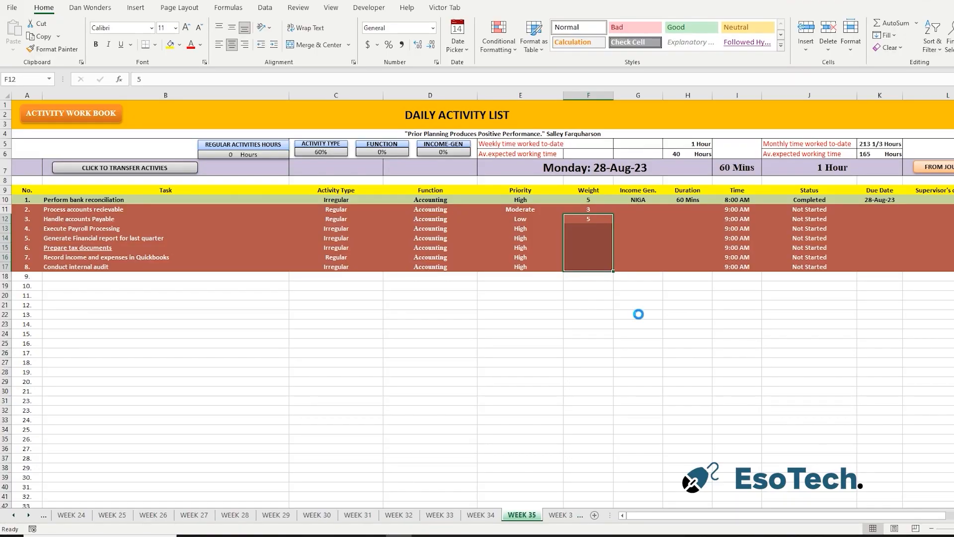
pyautogui.click(547, 351)
# Set the income generation category of the accounts receivable task to IGA.
pyautogui.moveTo(642, 200); pyautogui.dragTo(644, 268)
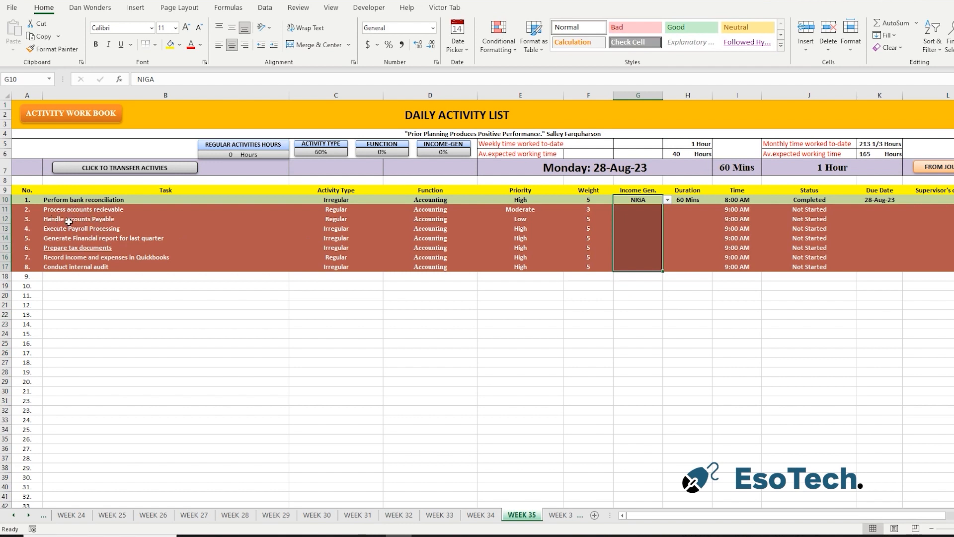
pyautogui.click(110, 211)
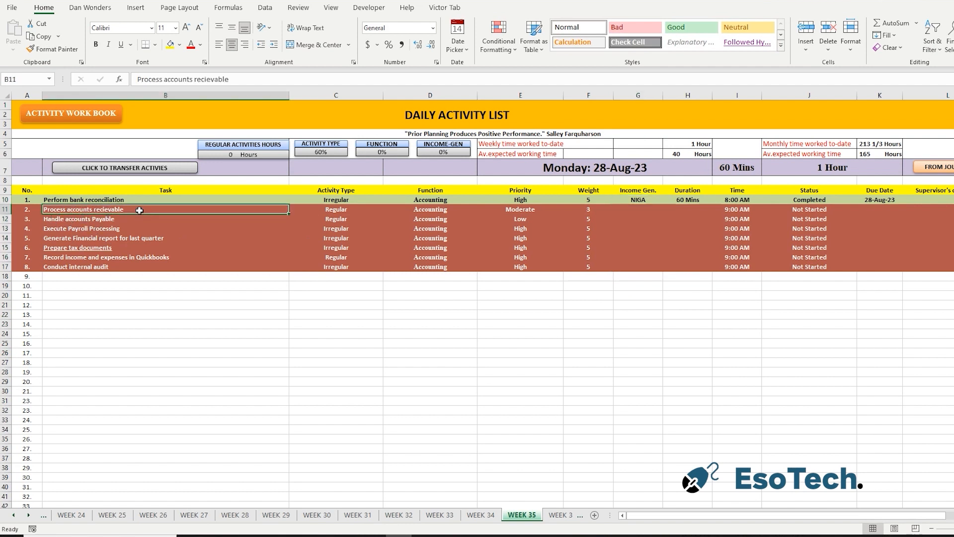
pyautogui.click(619, 207)
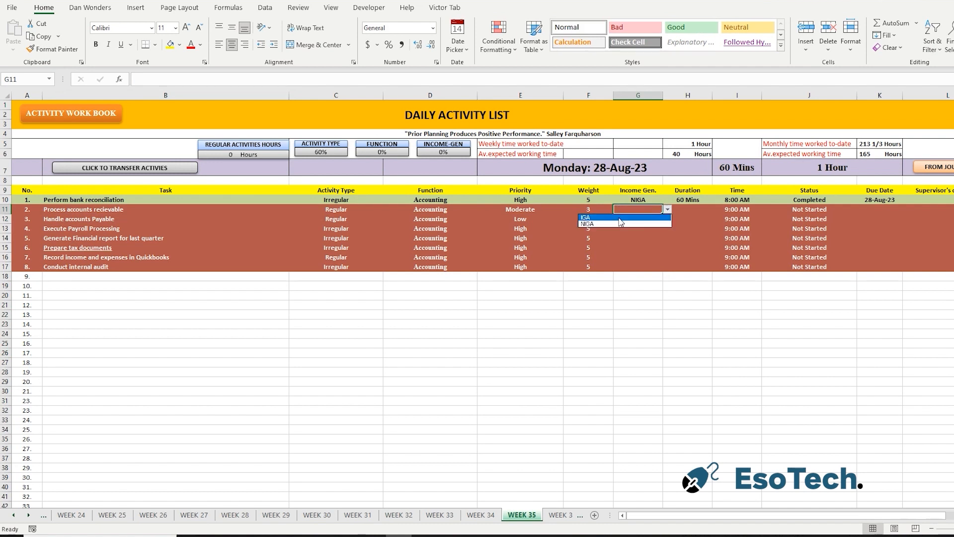
pyautogui.write('IGA')
pyautogui.click(645, 220)
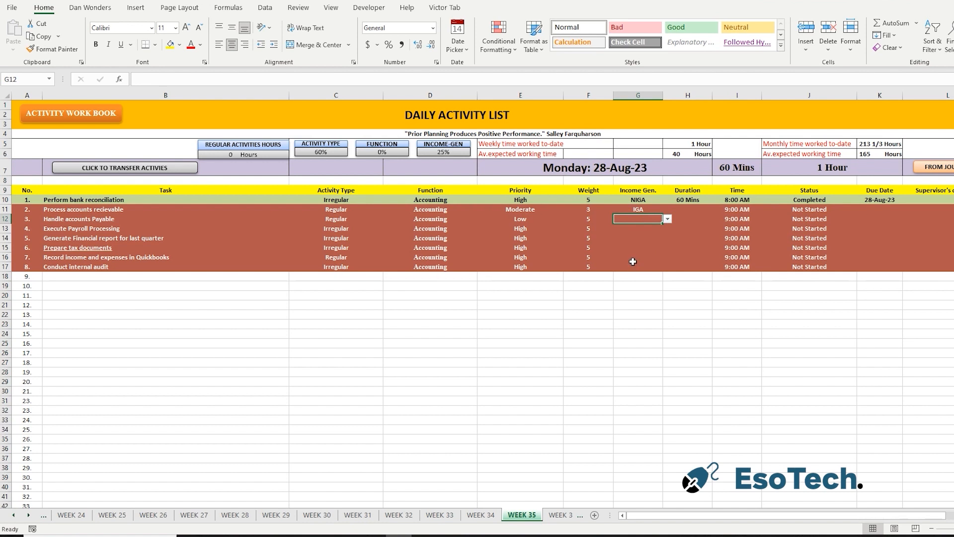
# Set the accounts payable task's income generation category to NIGA and fill it down through the internal audit task.
pyautogui.click(668, 219)
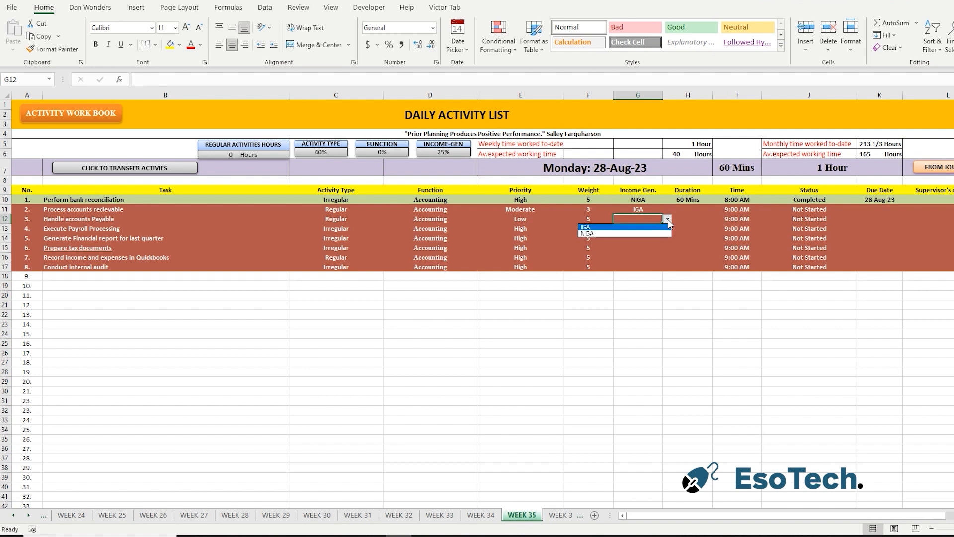
pyautogui.click(631, 232)
pyautogui.moveTo(646, 217); pyautogui.dragTo(645, 265)
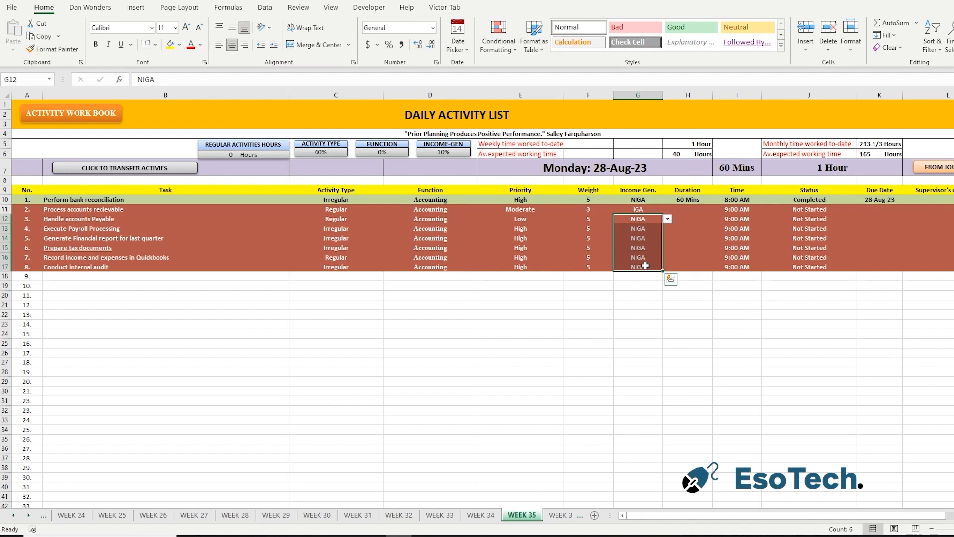
pyautogui.click(699, 354)
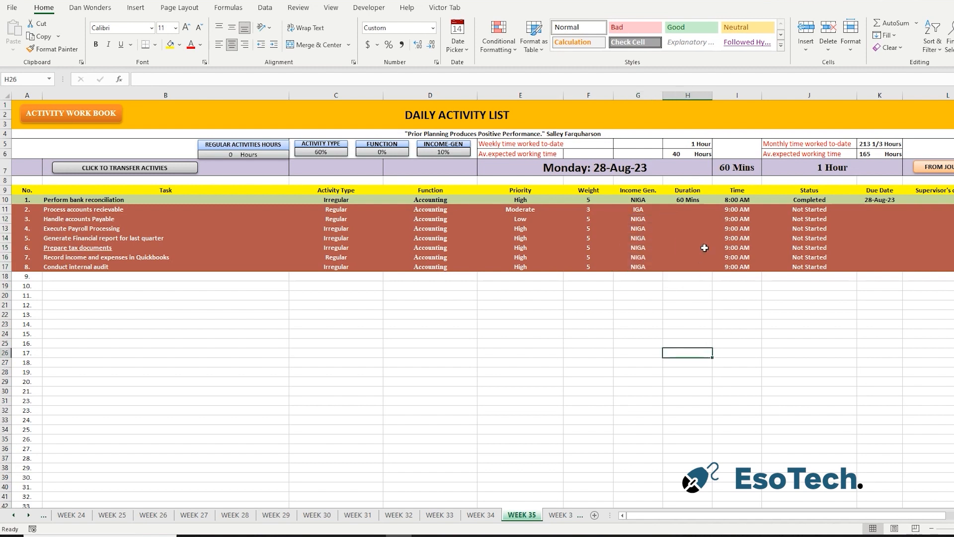
# Enter durations of 30, 20 and 60 minutes for the accounts receivable, accounts payable and payroll processing tasks.
pyautogui.click(683, 213)
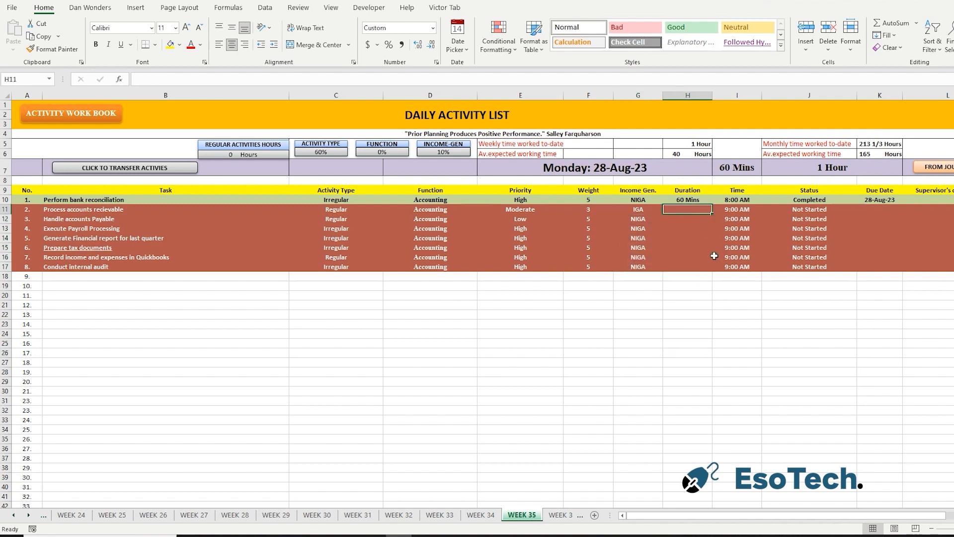
pyautogui.write('30')
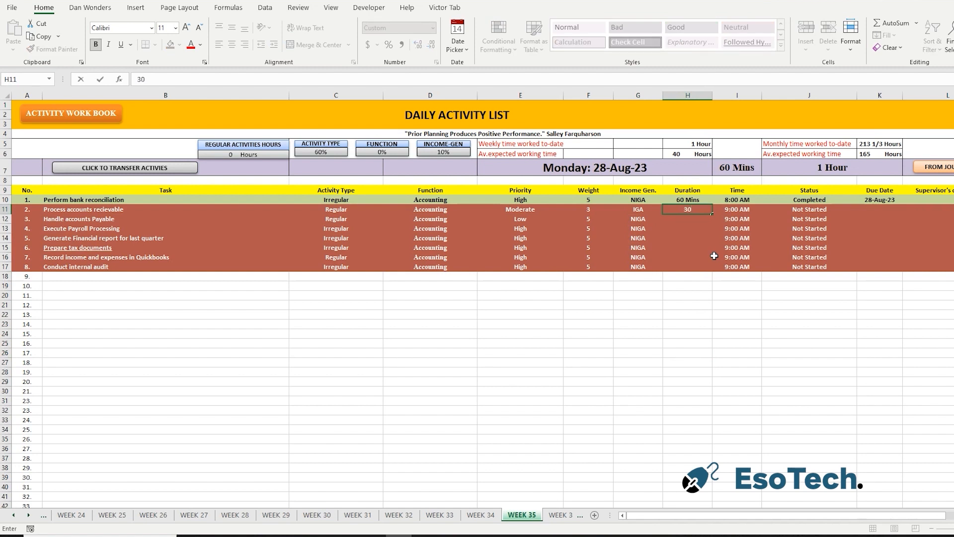
pyautogui.press('Return')
pyautogui.write('20')
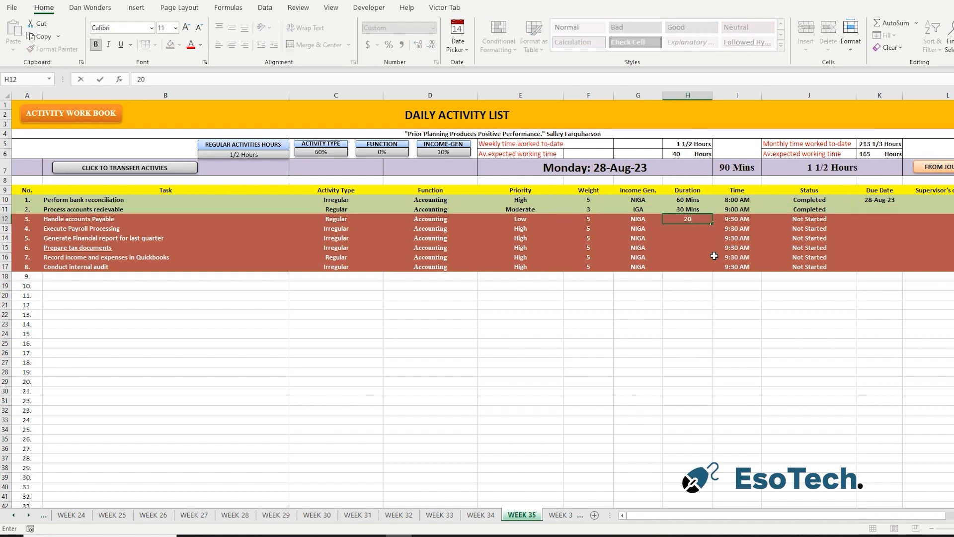
pyautogui.press('Return')
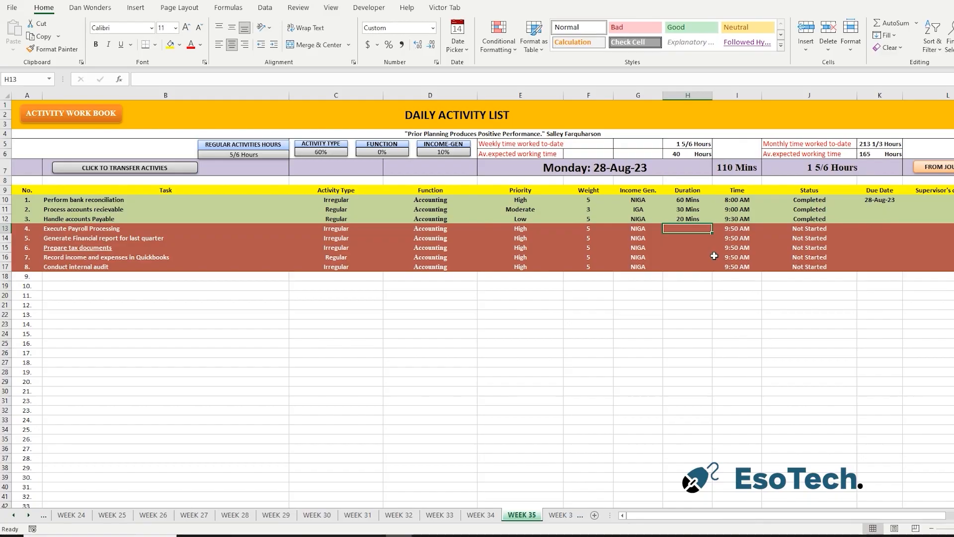
pyautogui.write('60')
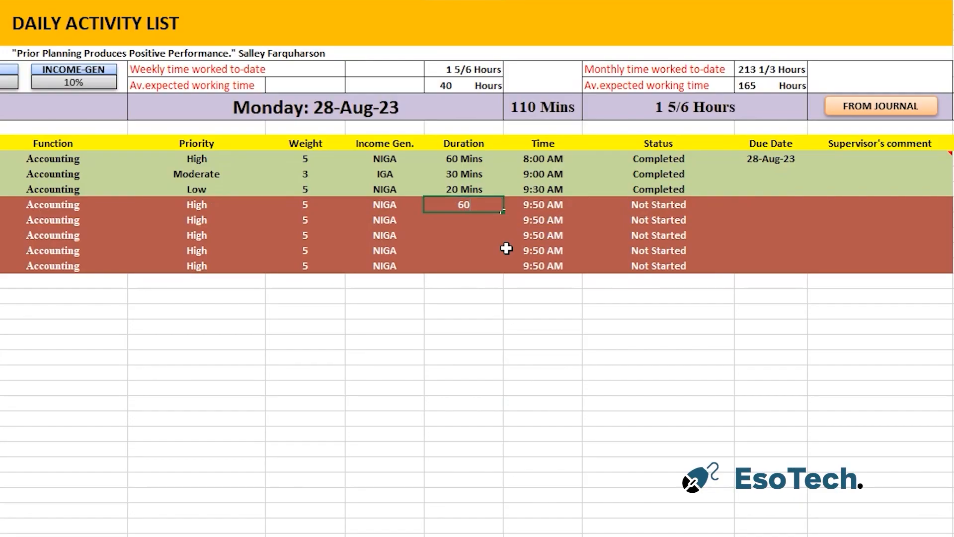
pyautogui.press('Return')
# Enter durations of 120, 30, 60 and 20 minutes for the financial report, tax documents, Quickbooks recording and internal audit tasks.
pyautogui.write('120')
pyautogui.press('Return')
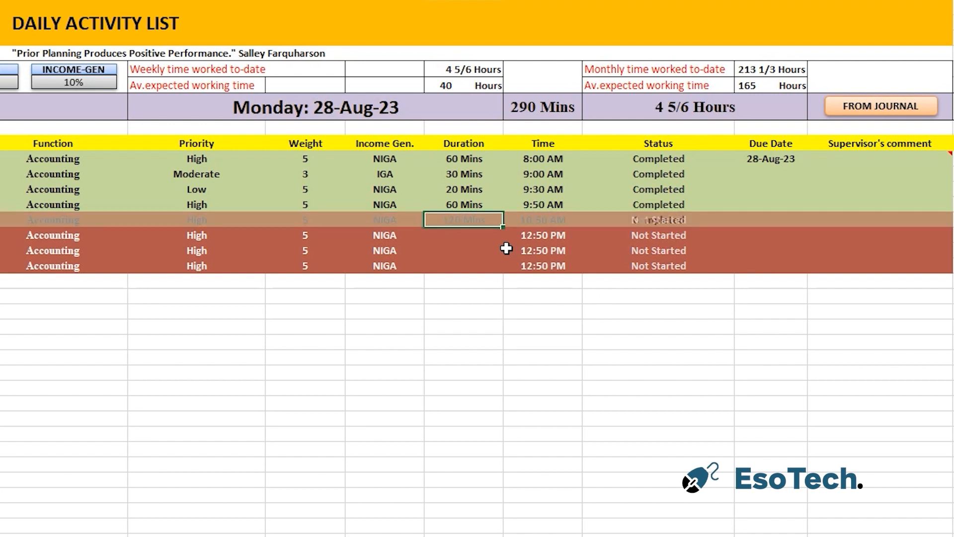
pyautogui.write('30')
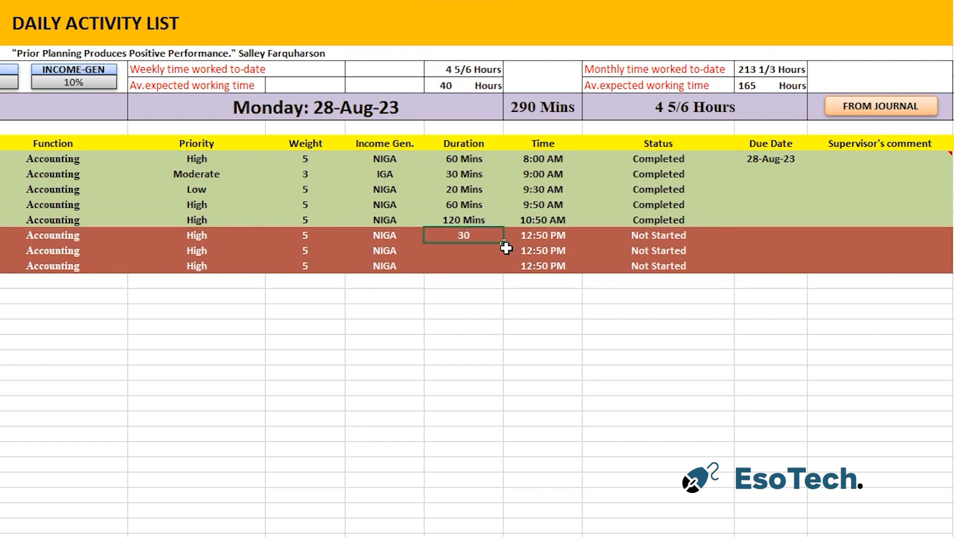
pyautogui.press('Return')
pyautogui.write('60')
pyautogui.press('Return')
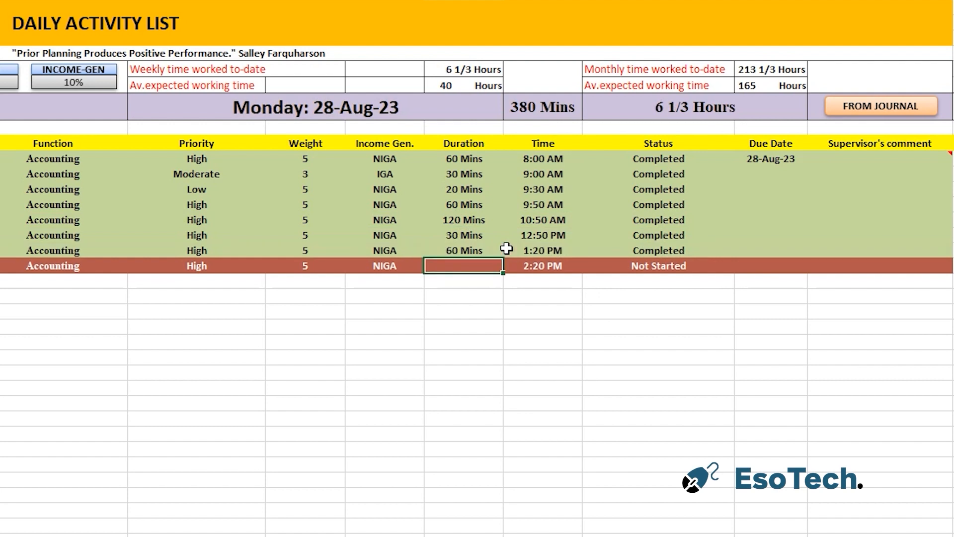
pyautogui.write('20')
pyautogui.press('Return')
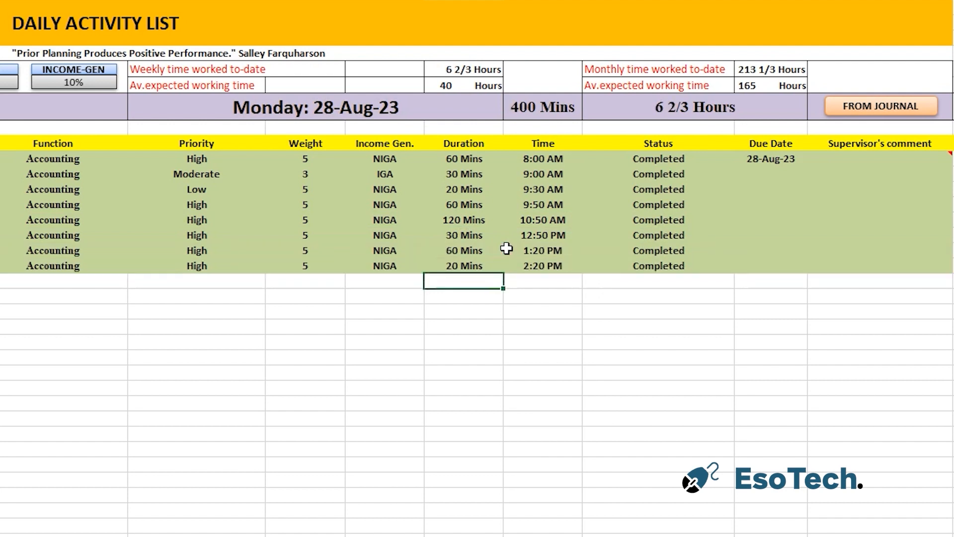
# Check the time entries of the first two tasks and set the payroll processing task's duration to 0 minutes.
pyautogui.click(553, 178)
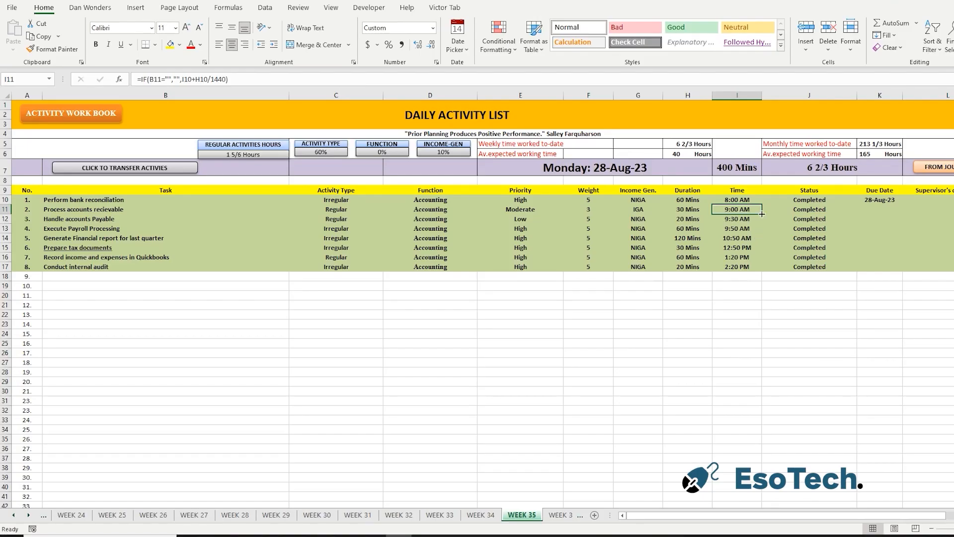
pyautogui.click(560, 158)
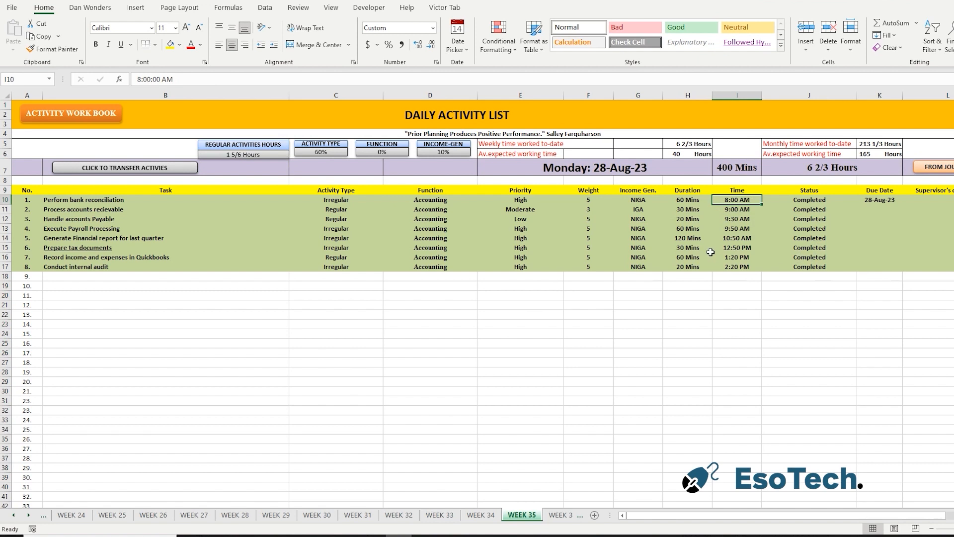
pyautogui.click(688, 228)
pyautogui.write('0')
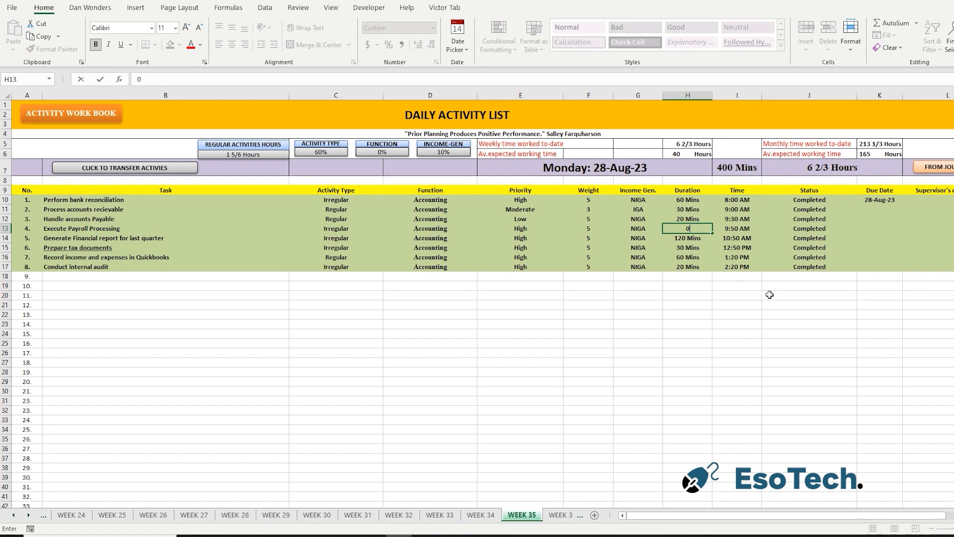
pyautogui.click(746, 384)
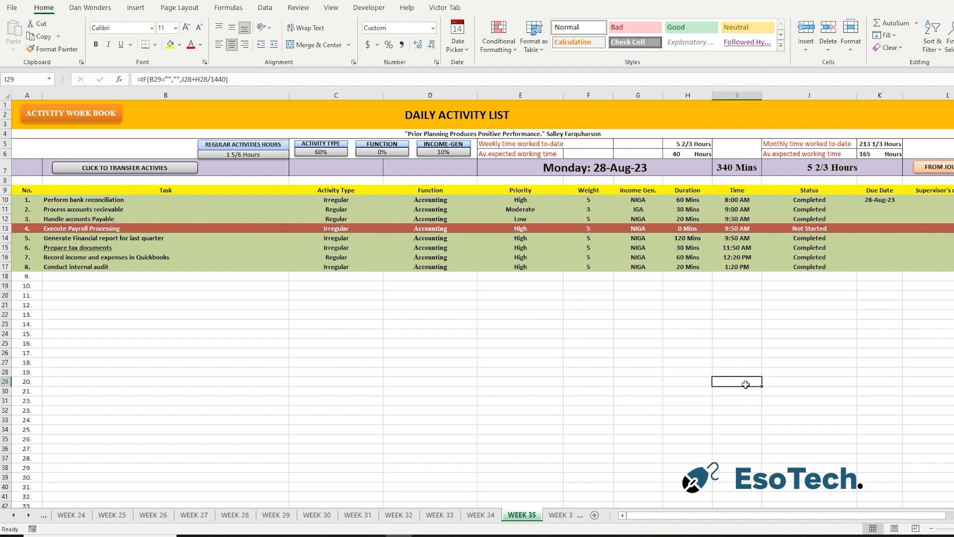
# Set the due date of the accounts receivable and accounts payable tasks to 30-Aug-23.
pyautogui.click(886, 207)
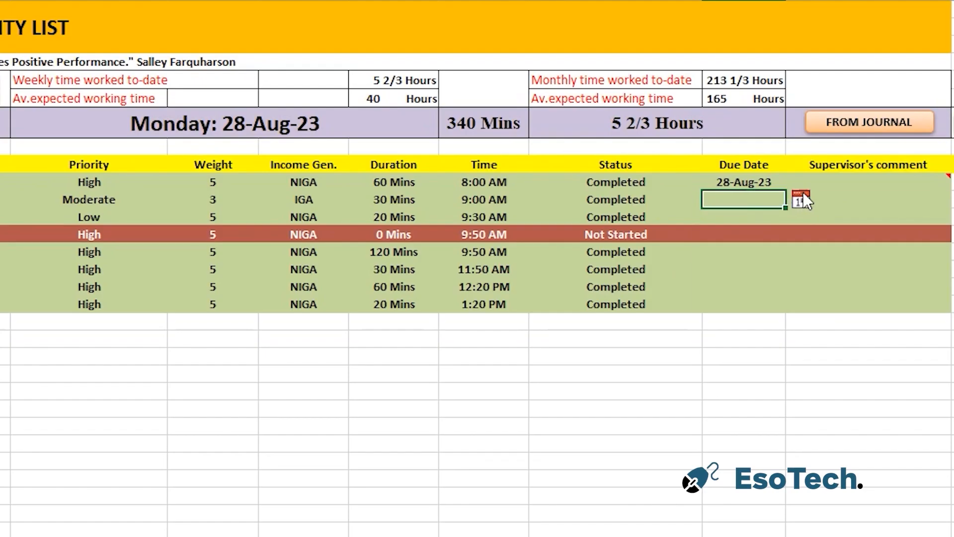
pyautogui.click(911, 209)
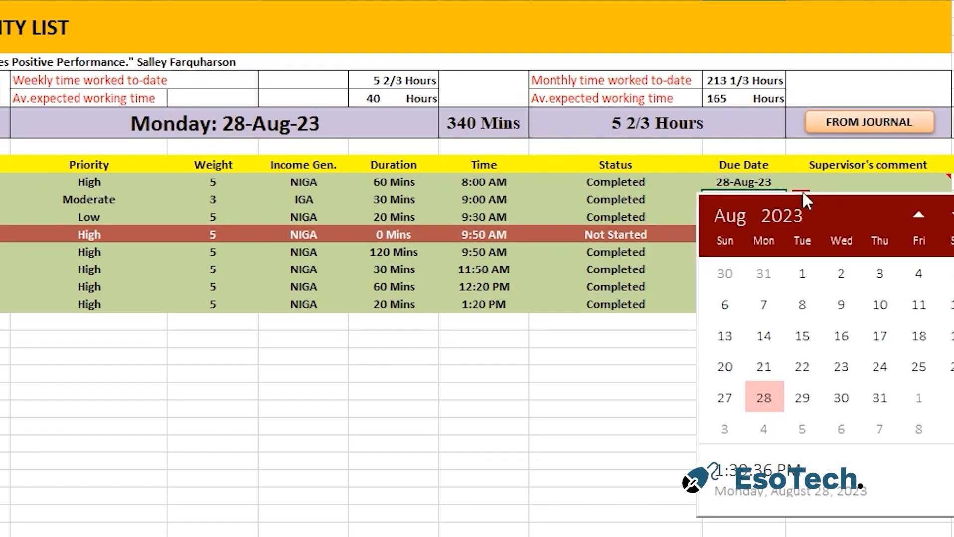
pyautogui.click(844, 403)
pyautogui.click(539, 444)
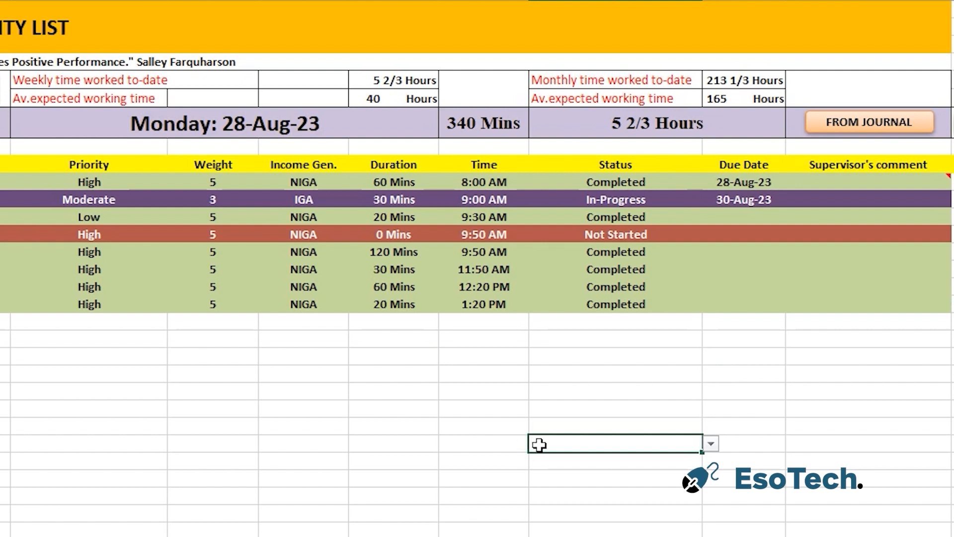
pyautogui.click(757, 215)
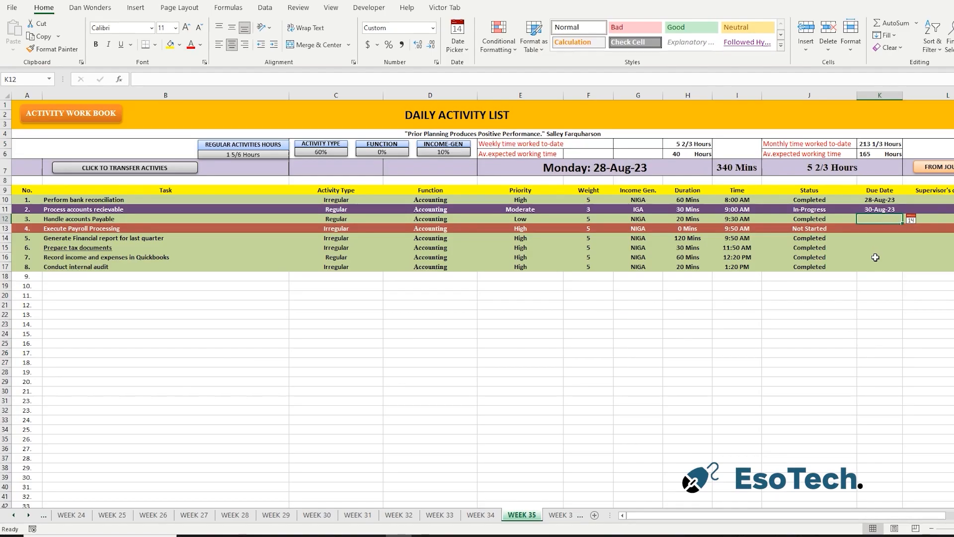
pyautogui.click(912, 223)
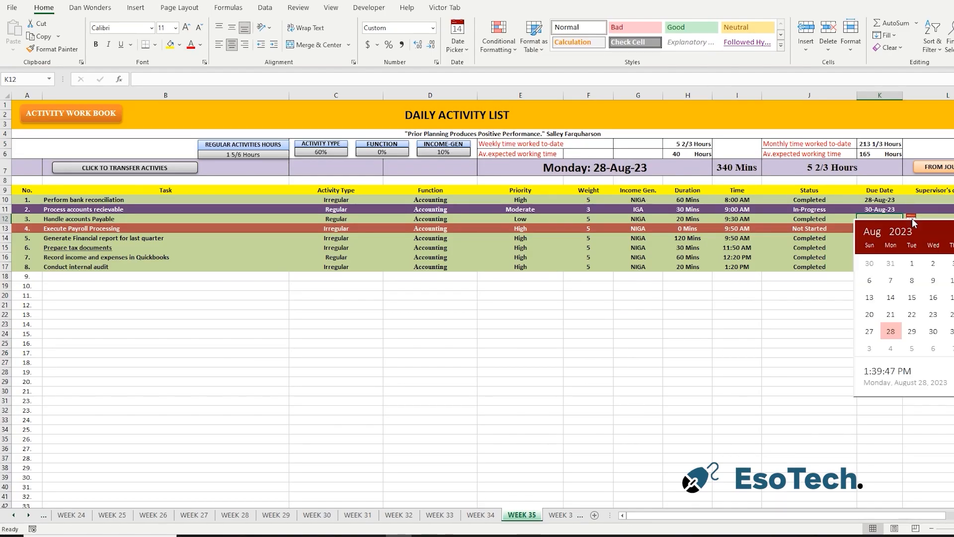
pyautogui.click(933, 331)
# Set the due date of the payroll processing task to 28-Aug-23.
pyautogui.click(880, 239)
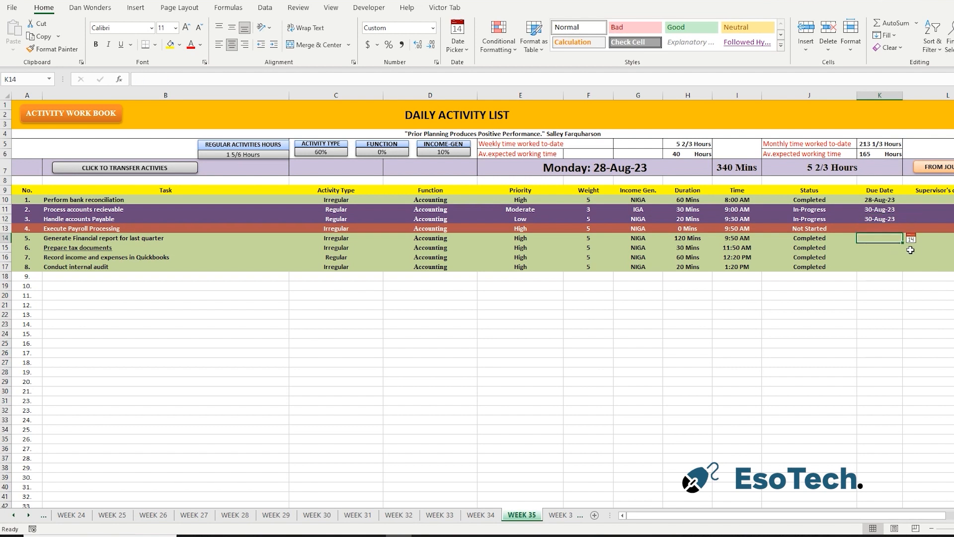
pyautogui.press('Down')
pyautogui.press('Down')
pyautogui.click(887, 235)
pyautogui.press('Up')
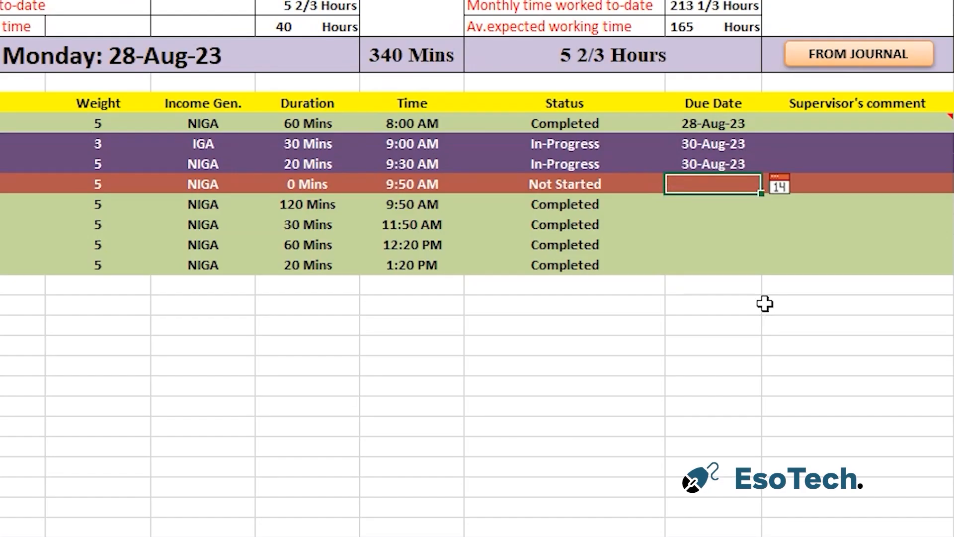
pyautogui.hotkey('ctrl', ';')
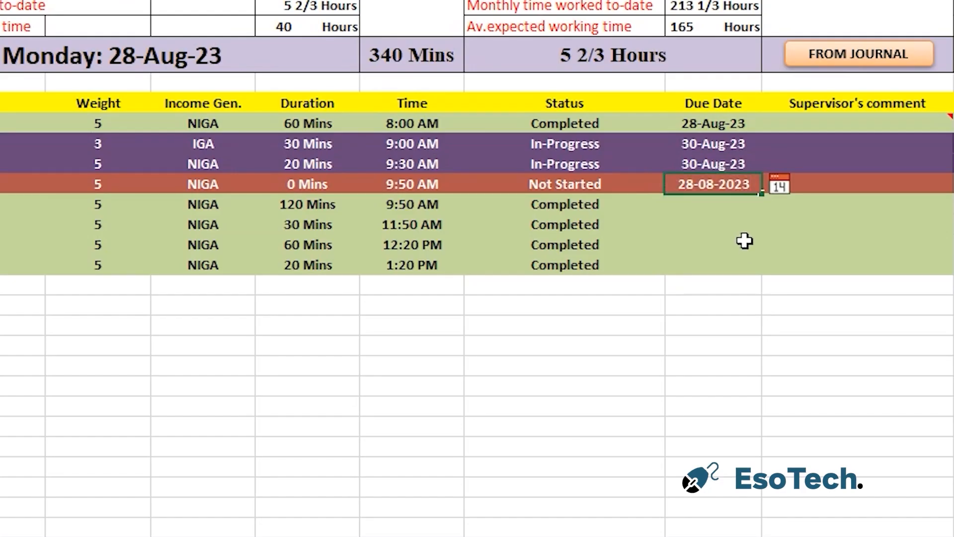
pyautogui.press('Return')
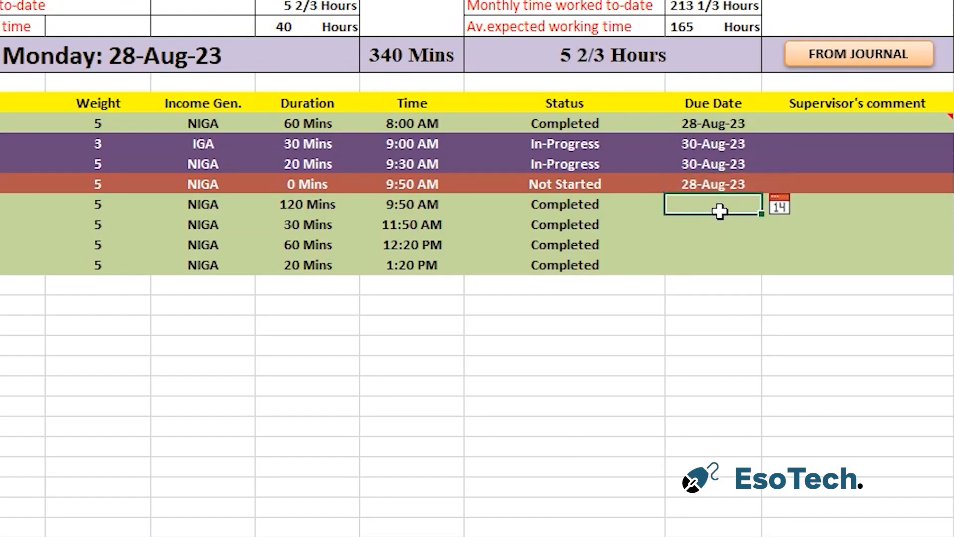
# Set the due date of the financial report, tax documents, Quickbooks recording and internal audit tasks to 28-Aug-23.
pyautogui.hotkey('ctrl', ';')
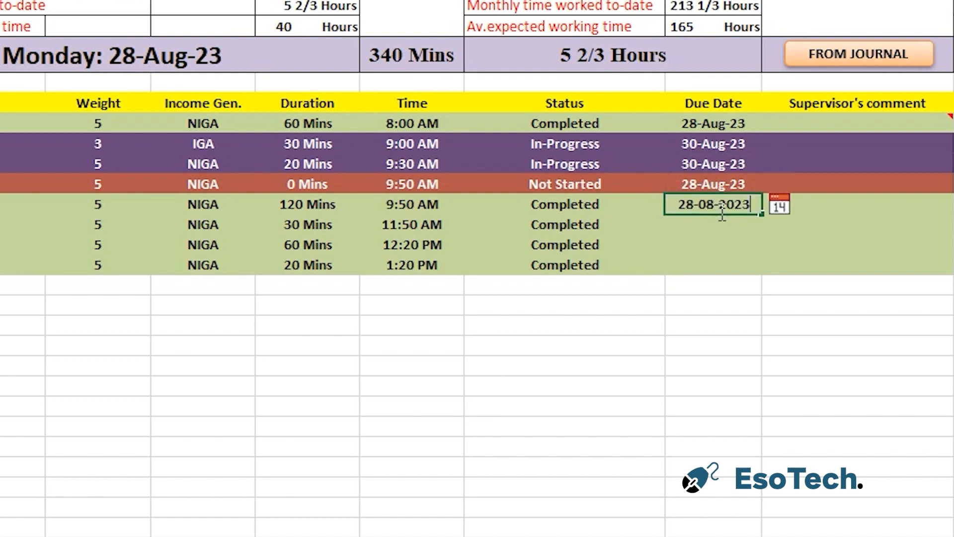
pyautogui.click(638, 373)
pyautogui.moveTo(705, 203); pyautogui.dragTo(716, 267)
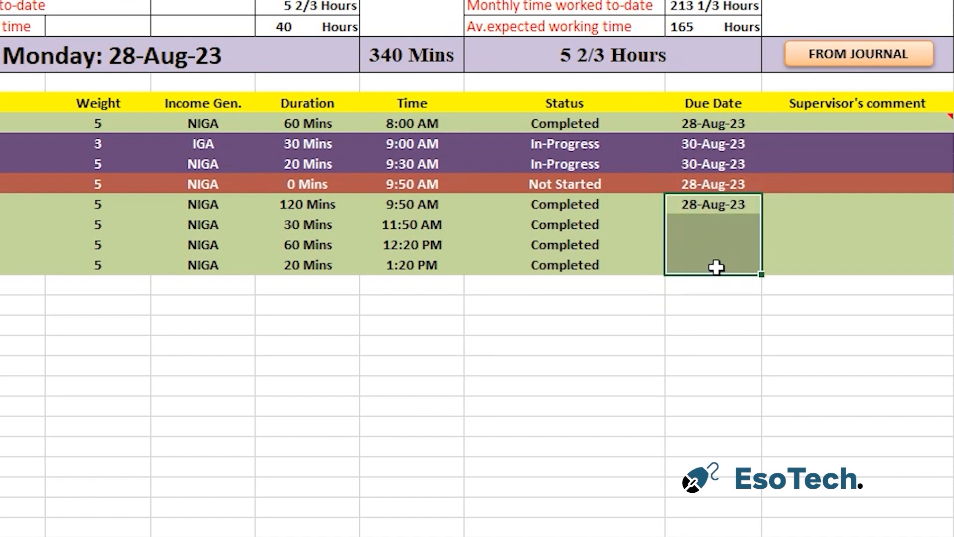
pyautogui.hotkey('ctrl', 'd')
pyautogui.click(786, 382)
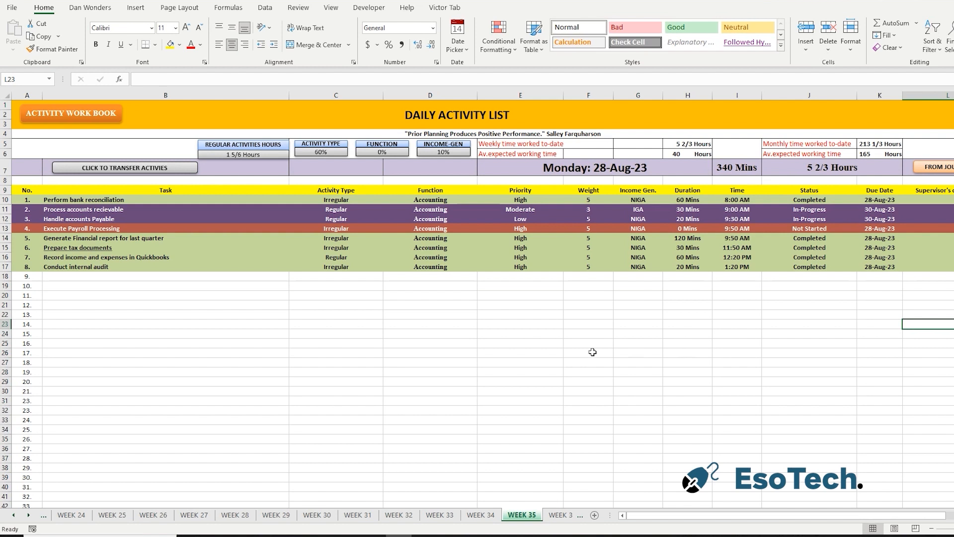
# Open the August journal from the workbook's home sheet and start entry number 5 dated 28-Aug-23.
pyautogui.click(89, 116)
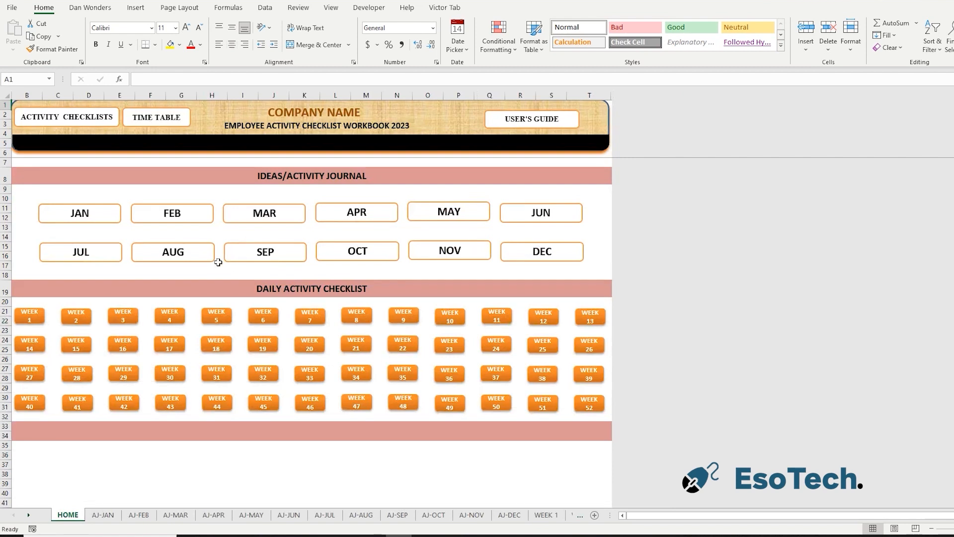
pyautogui.click(184, 254)
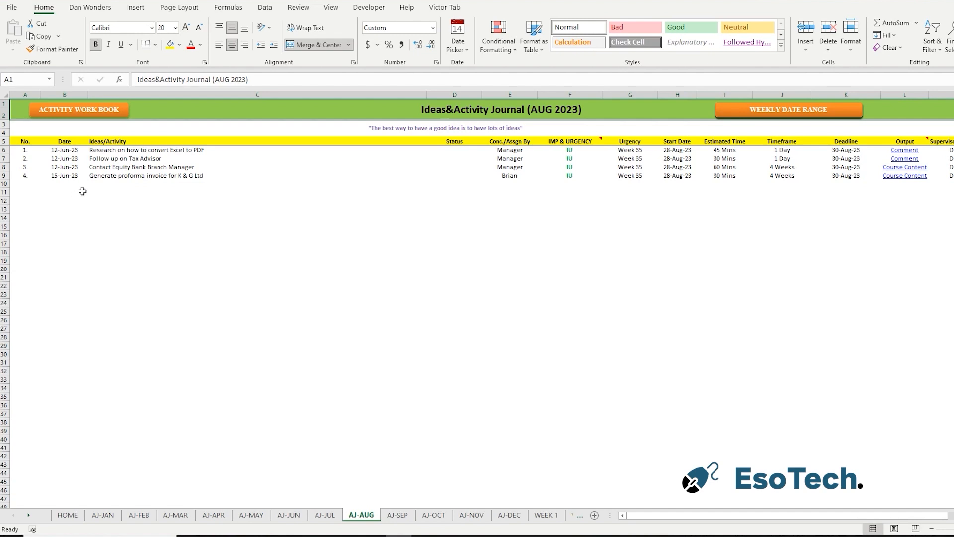
pyautogui.click(111, 185)
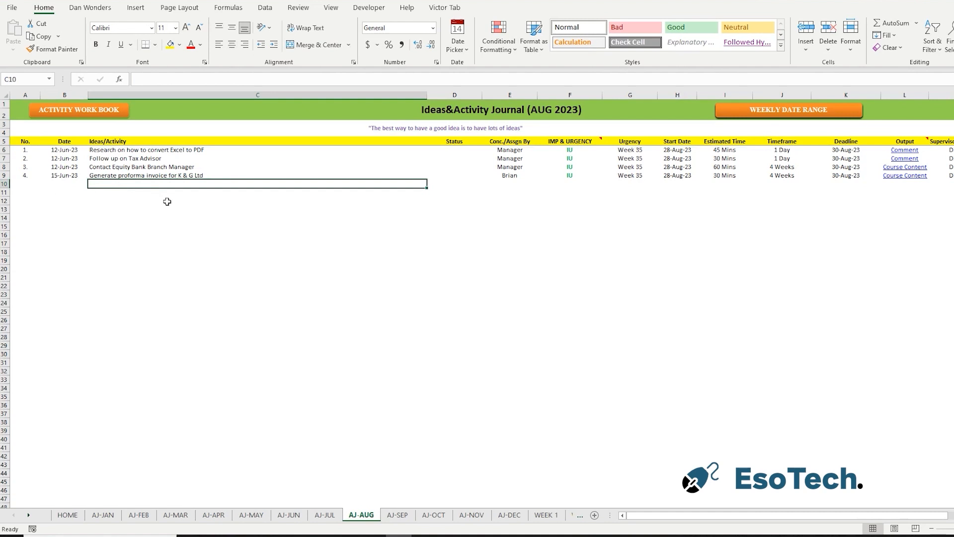
pyautogui.press('Home')
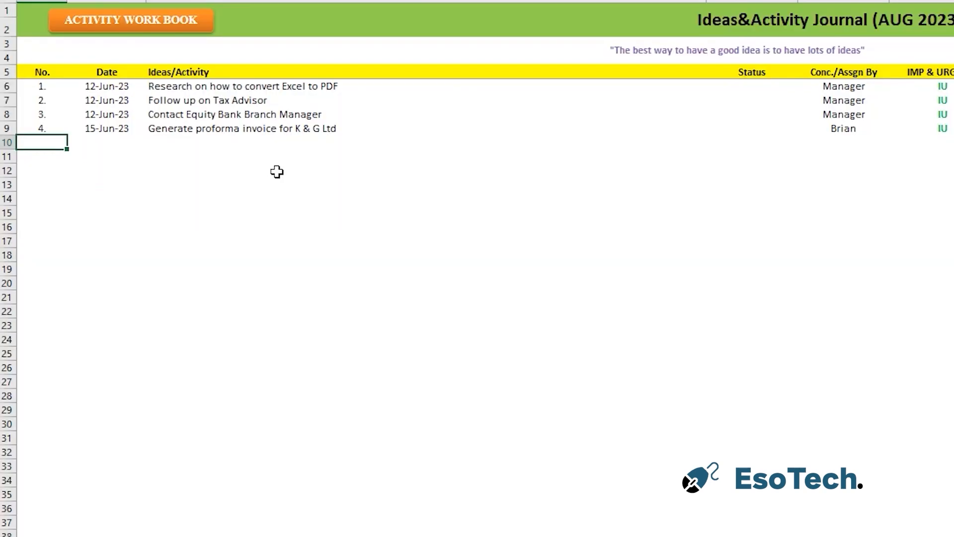
pyautogui.write('5')
pyautogui.click(277, 171)
pyautogui.click(92, 143)
pyautogui.hotkey('ctrl', ';')
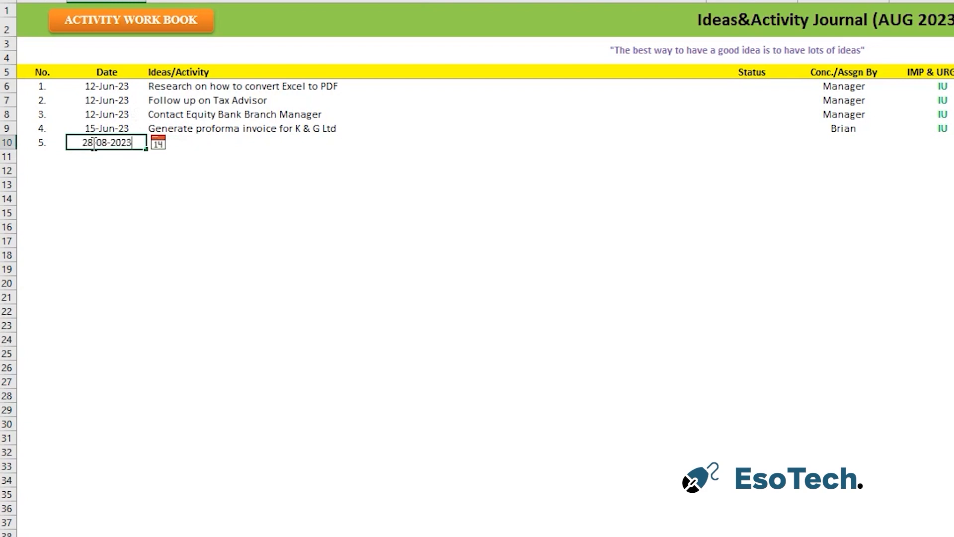
pyautogui.click(248, 240)
# Enter "Reconcile sales in Quickbooks" as the activity of journal entry 5.
pyautogui.click(214, 143)
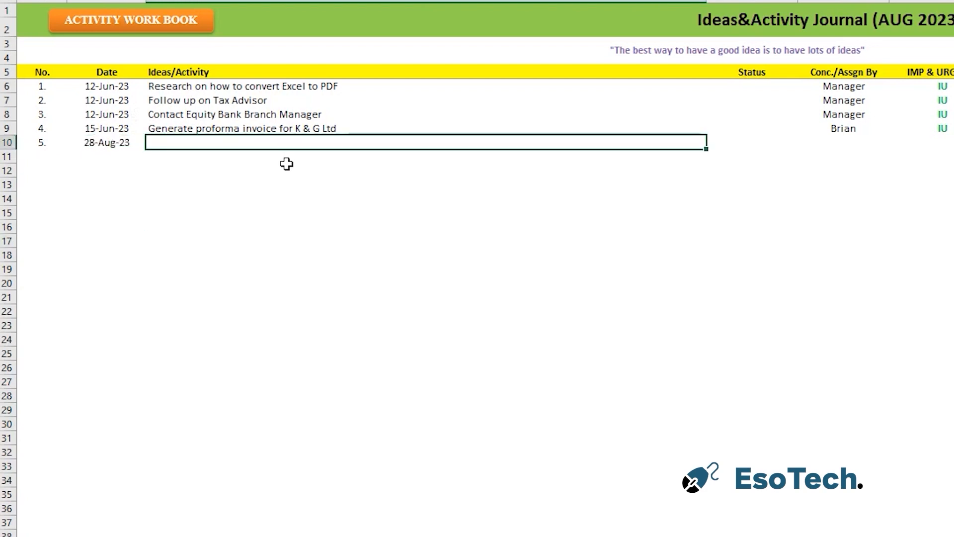
pyautogui.write('Reconcile s')
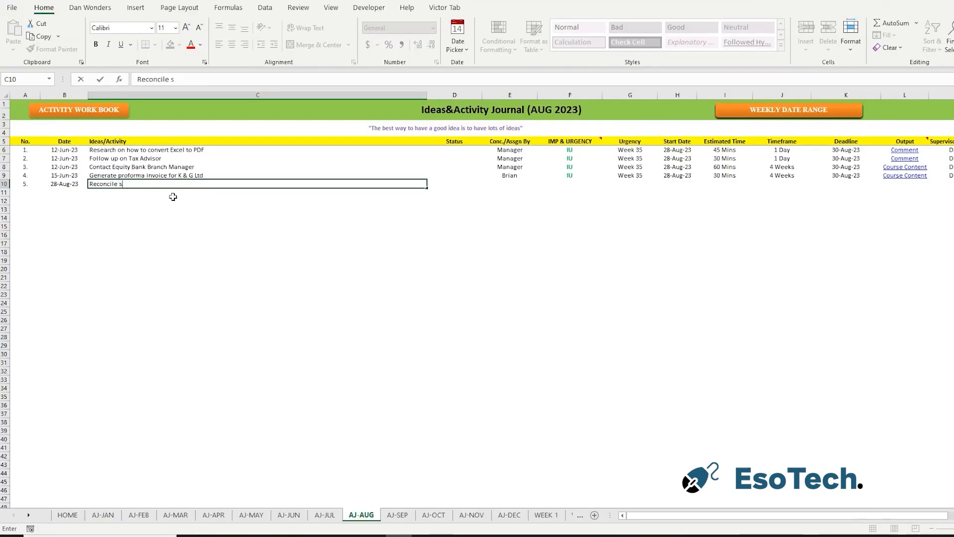
pyautogui.write('ales in Quickbooks')
pyautogui.press('Tab')
pyautogui.press('Tab')
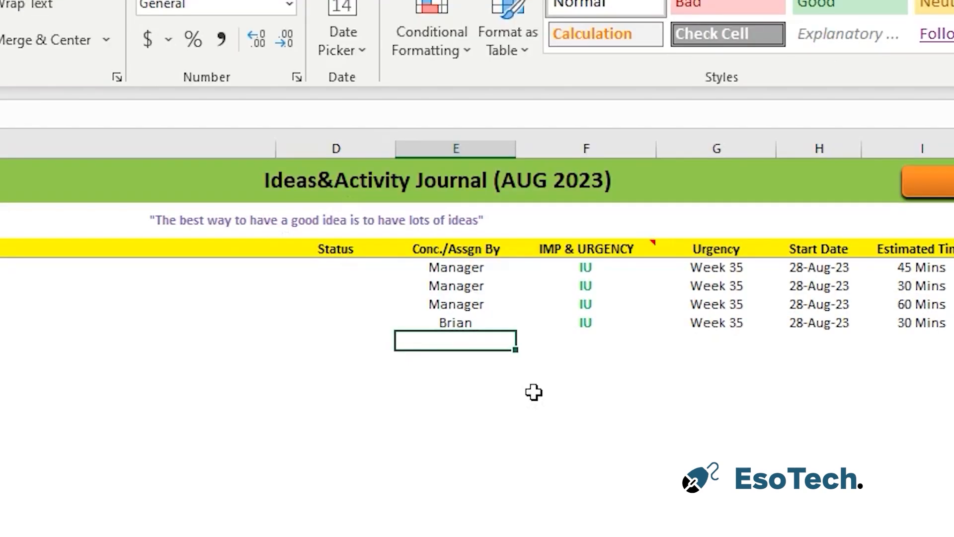
# Enter "Supervise" as the concerned or assigning party of journal entry 5, leaving its status empty.
pyautogui.write('Supervi')
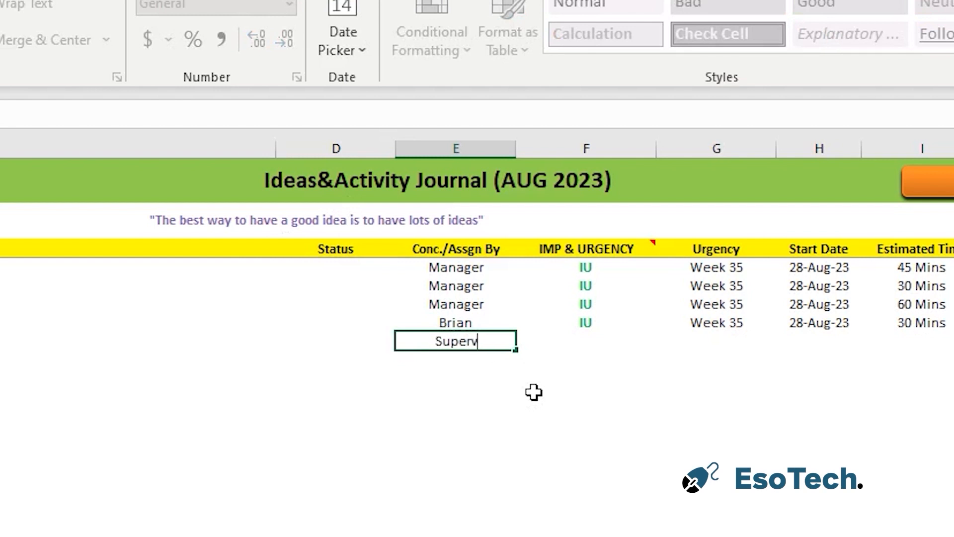
pyautogui.write('se')
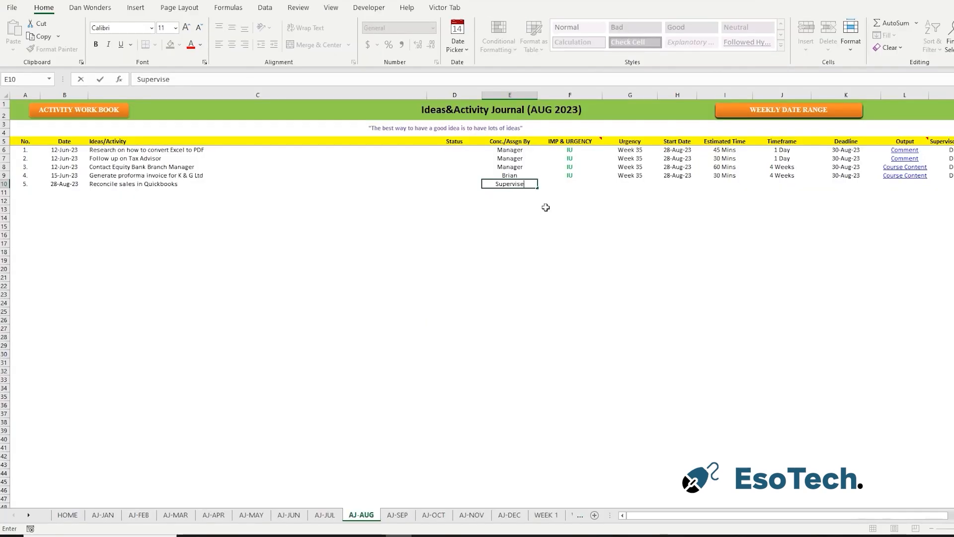
pyautogui.press('Return')
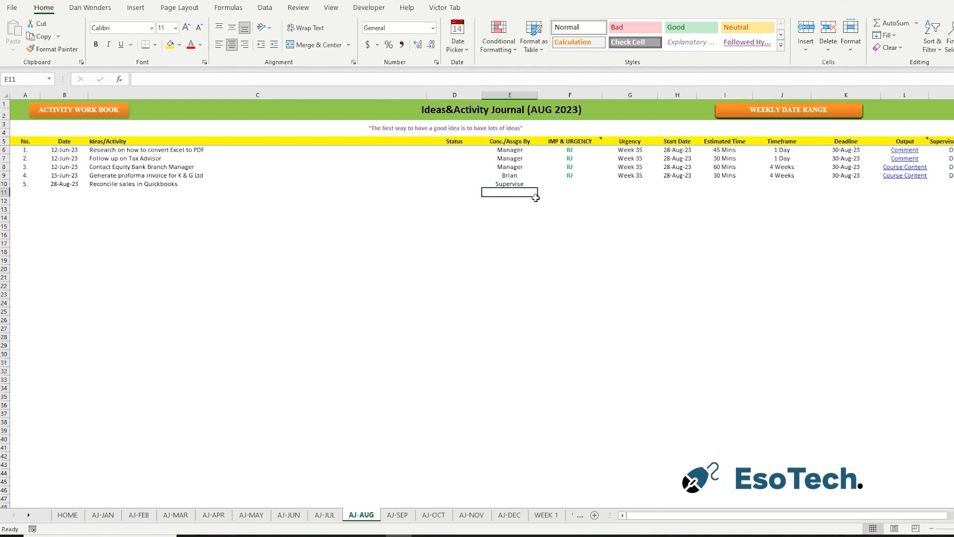
# Classify journal entry 5 as IU for importance and urgency, with Week 35 as its urgency week.
pyautogui.click(567, 185)
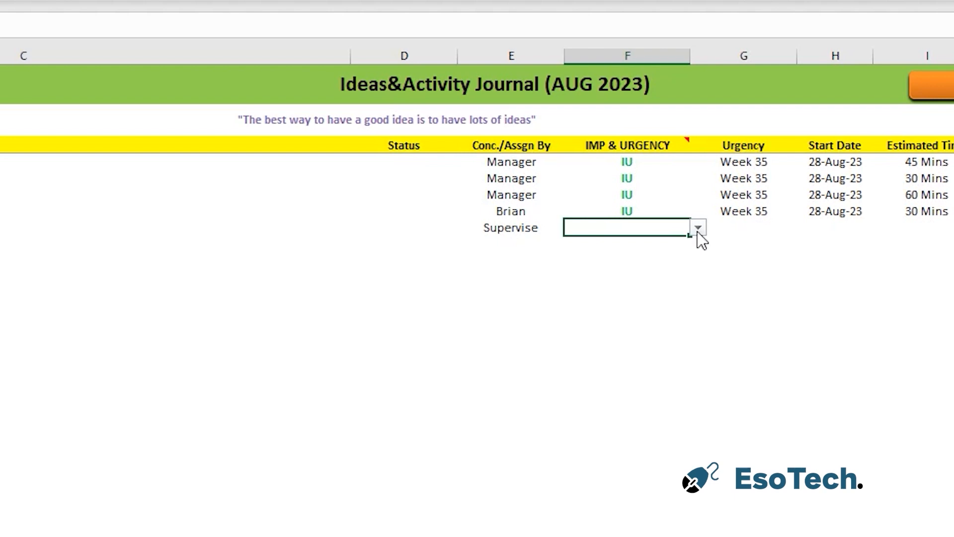
pyautogui.click(698, 230)
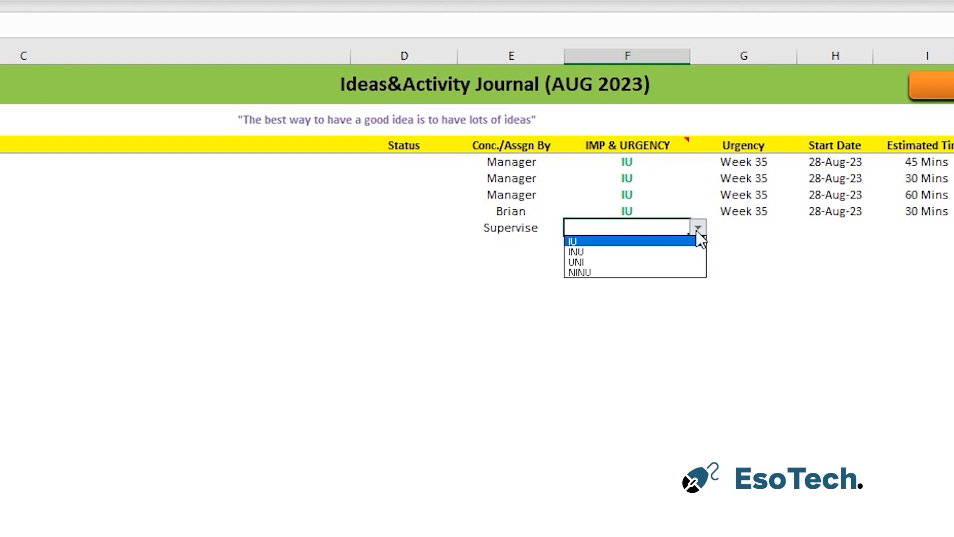
pyautogui.click(640, 242)
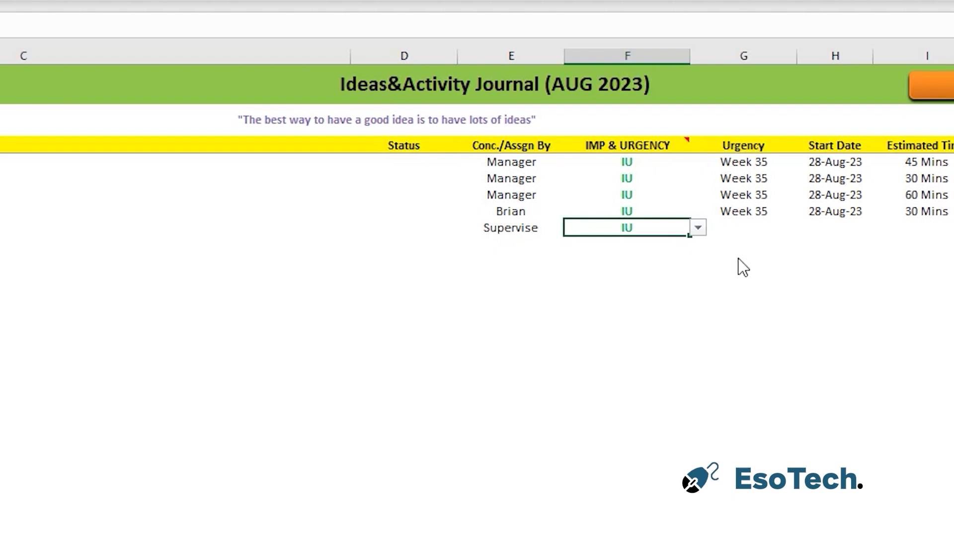
pyautogui.click(756, 227)
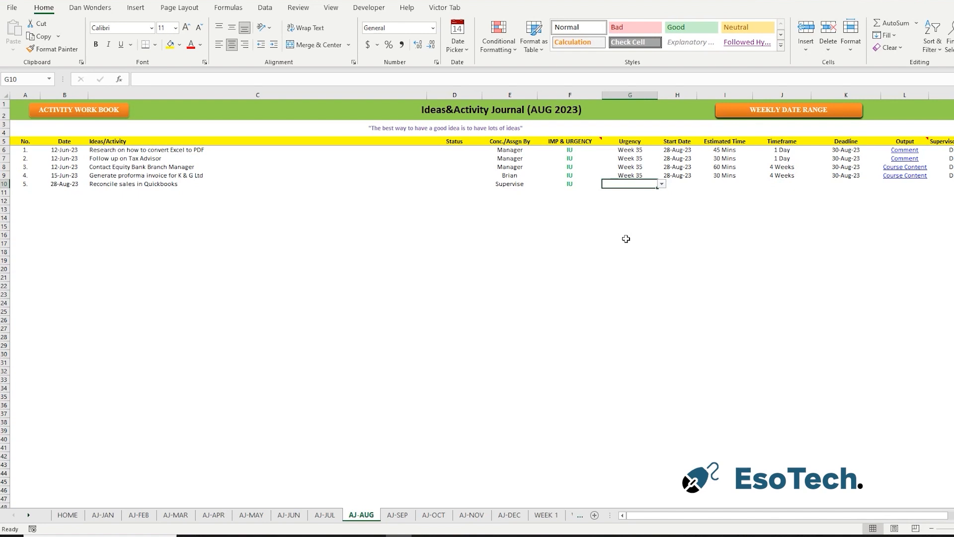
pyautogui.write('Week')
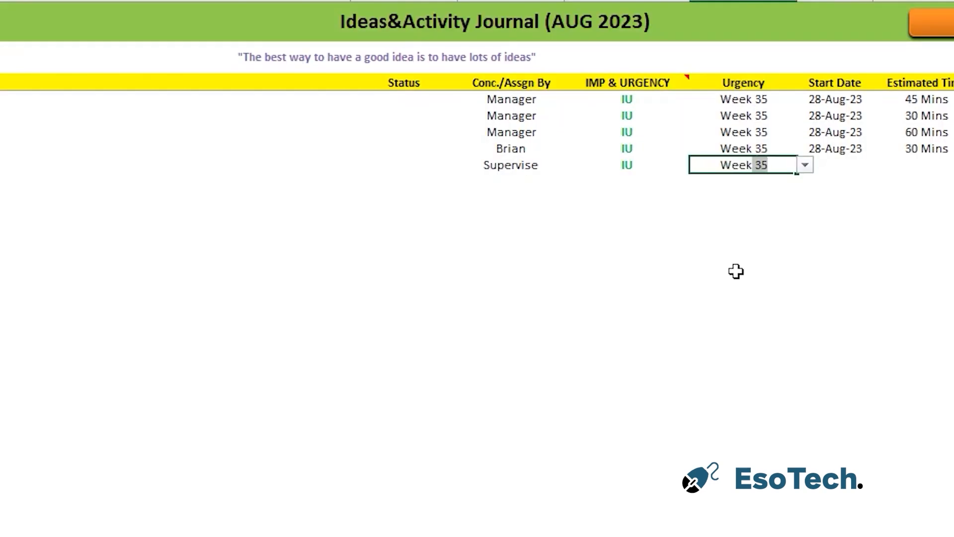
pyautogui.click(627, 239)
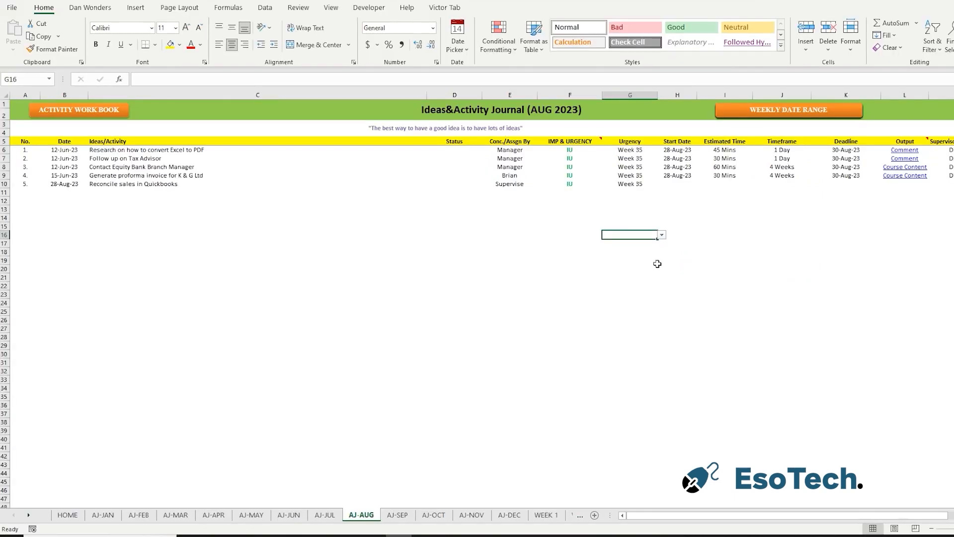
# Set the start date of journal entry 5 to 28-Aug-23 and its estimated time to 90 Mins.
pyautogui.click(679, 186)
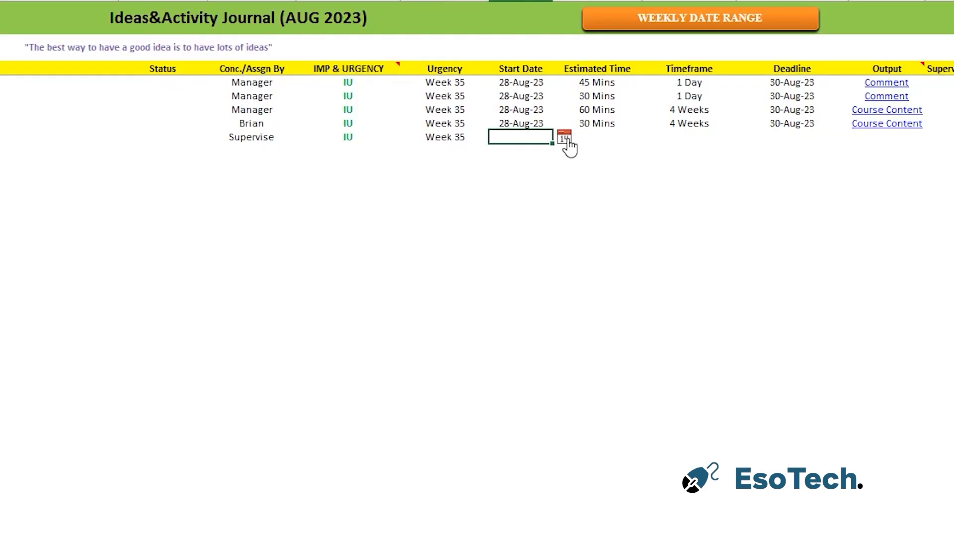
pyautogui.click(566, 139)
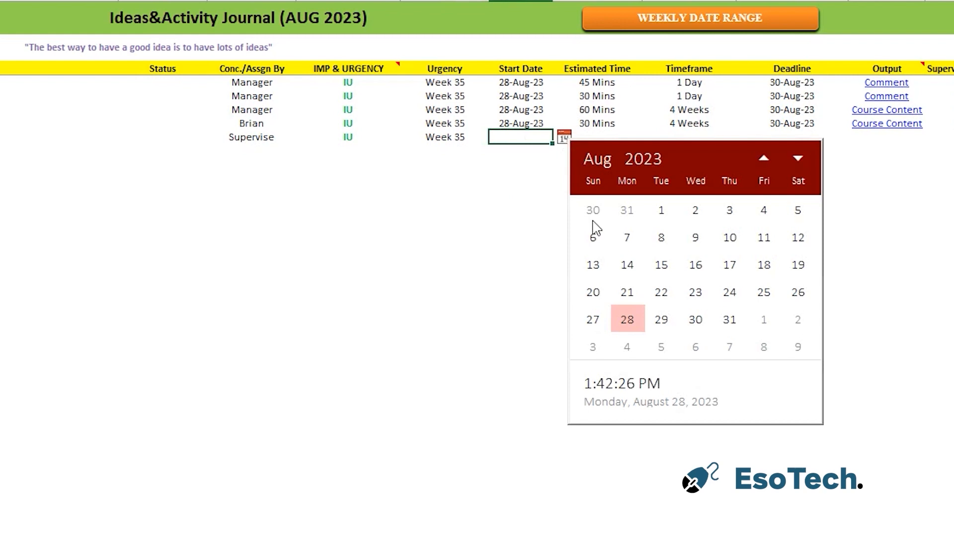
pyautogui.click(627, 320)
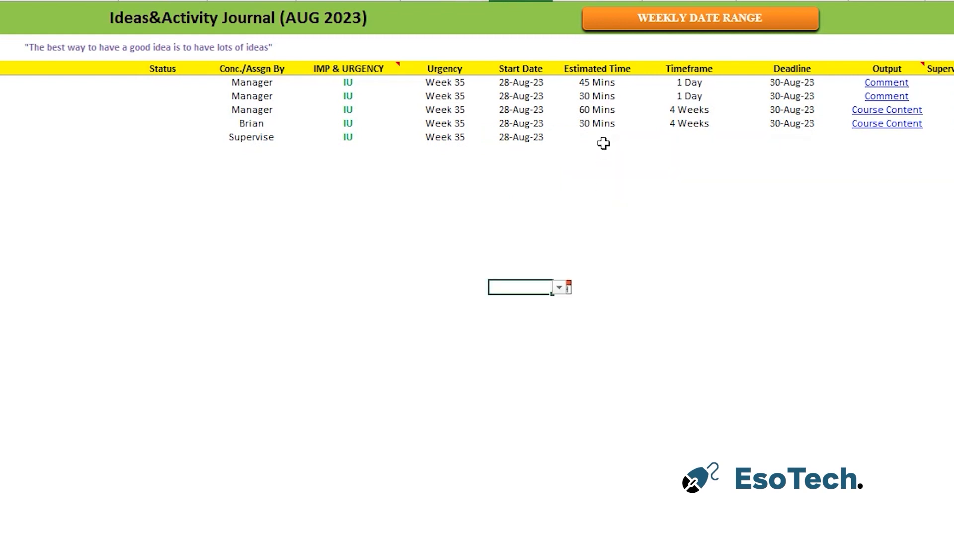
pyautogui.click(602, 141)
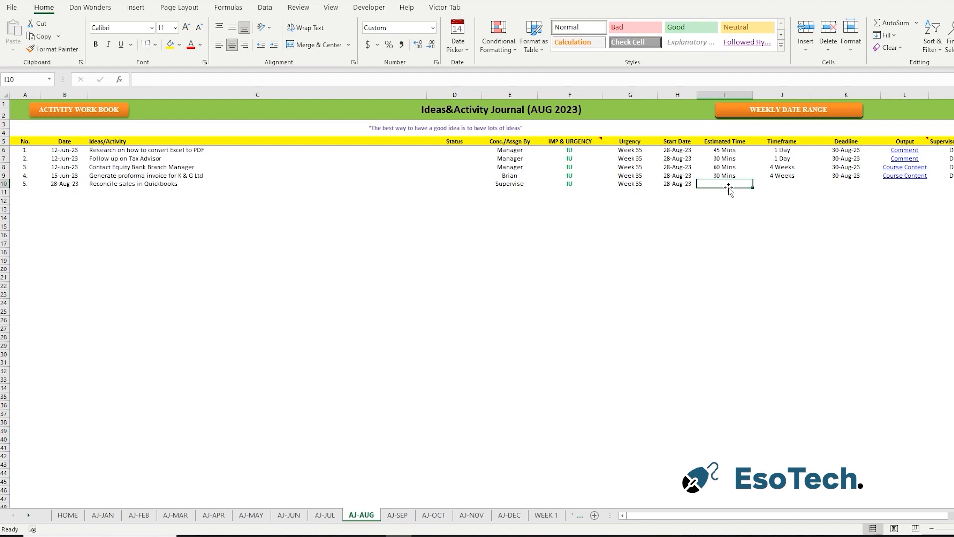
pyautogui.write('90 Mins')
pyautogui.press('Tab')
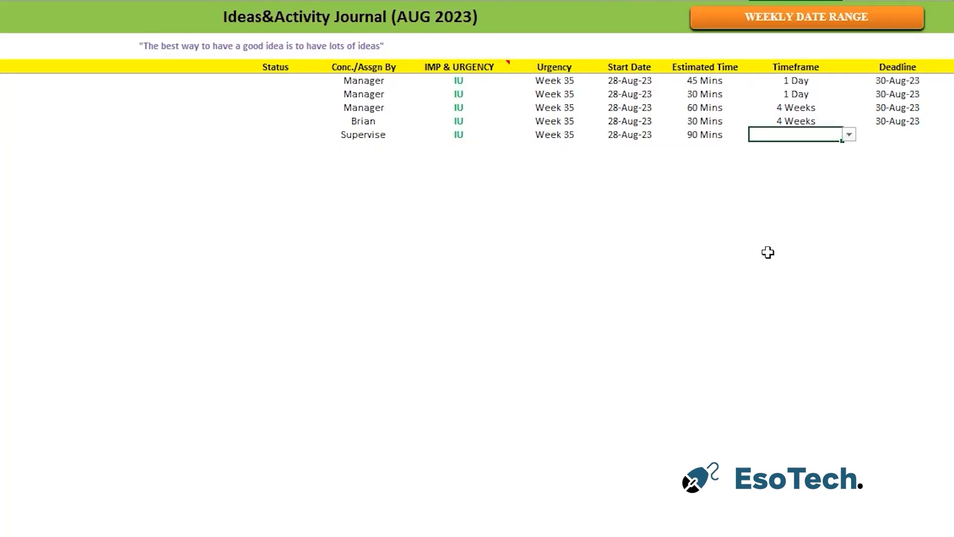
# Set the timeframe of journal entry 5 to 2 Days and copy the 30-Aug-23 deadline from the entry above.
pyautogui.click(850, 135)
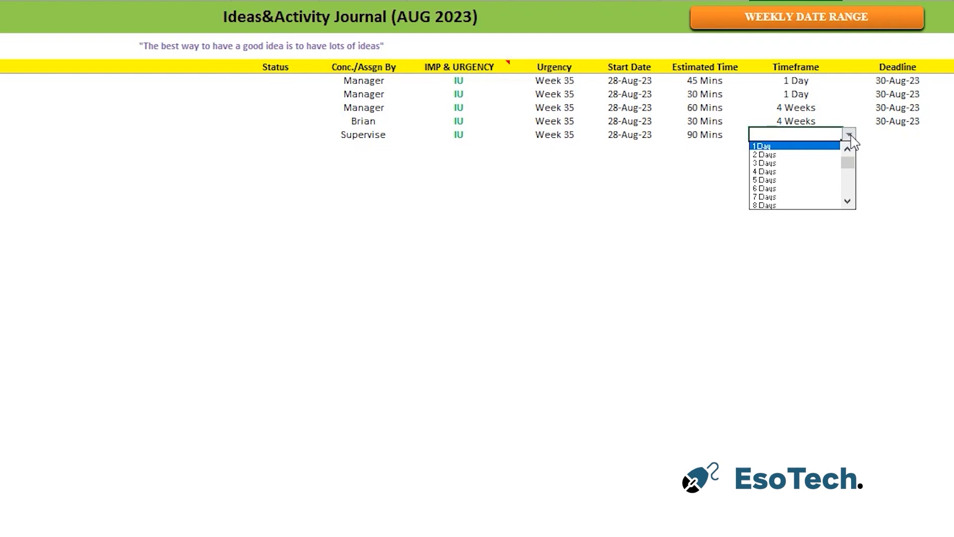
pyautogui.click(795, 155)
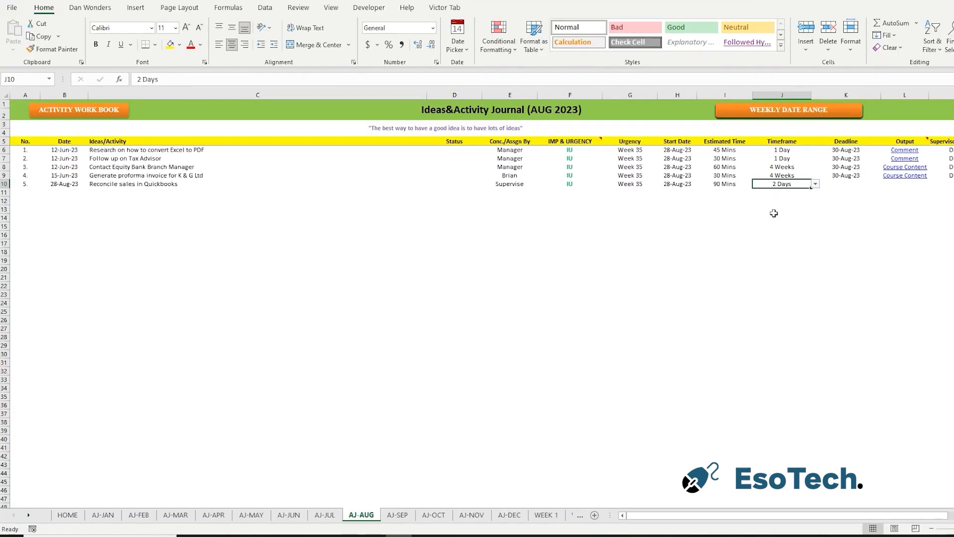
pyautogui.click(841, 185)
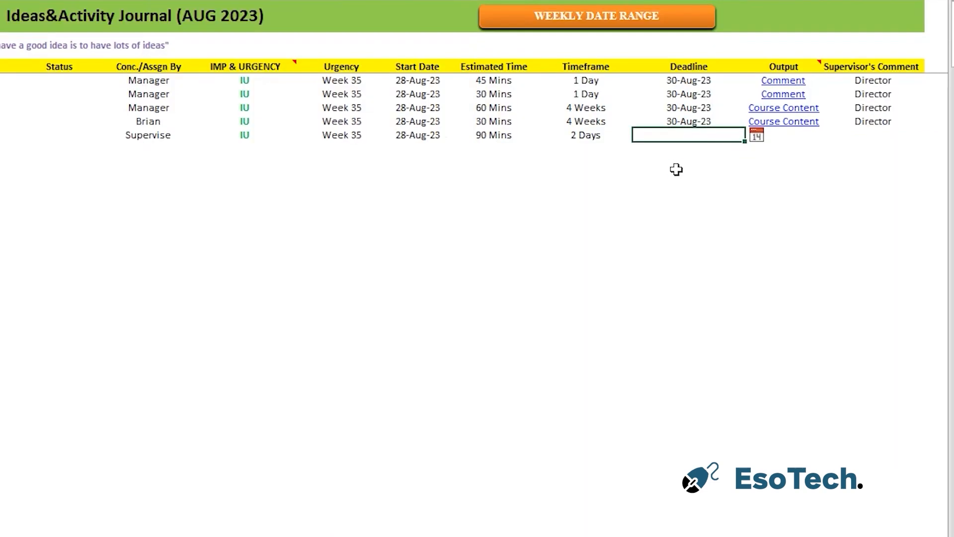
pyautogui.hotkey('ctrl', 'd')
# Enter "Report" as the output of journal entry 5.
pyautogui.click(791, 146)
pyautogui.click(802, 138)
pyautogui.write('Report')
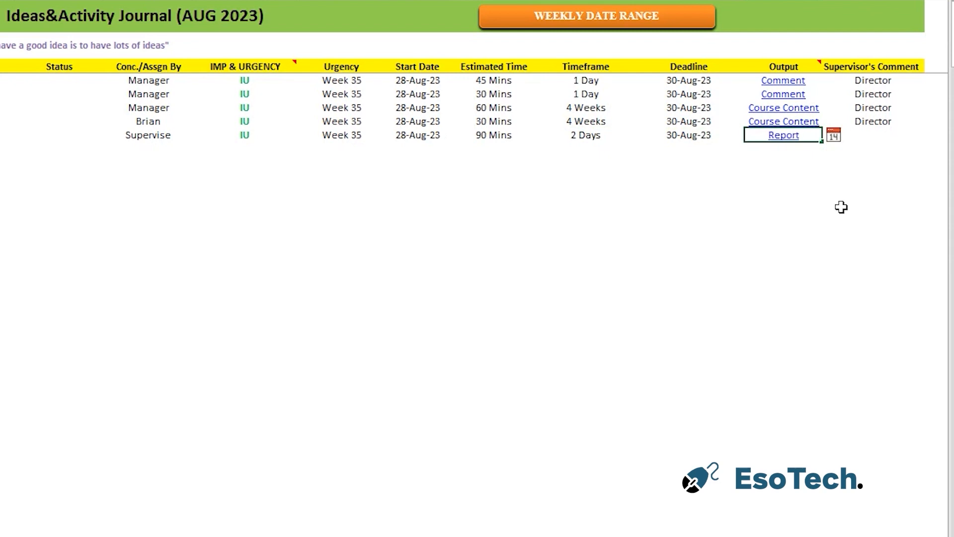
pyautogui.press('Tab')
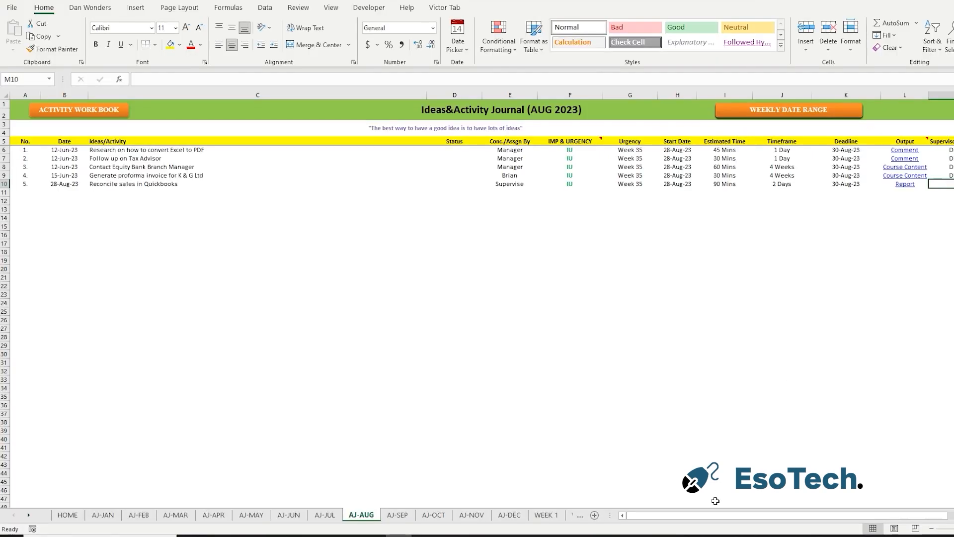
# Return to the workbook home, open the Week 35 daily activity list, and bring in the activities from the journal.
pyautogui.moveTo(713, 518); pyautogui.dragTo(714, 518)
pyautogui.moveTo(714, 518); pyautogui.dragTo(636, 516)
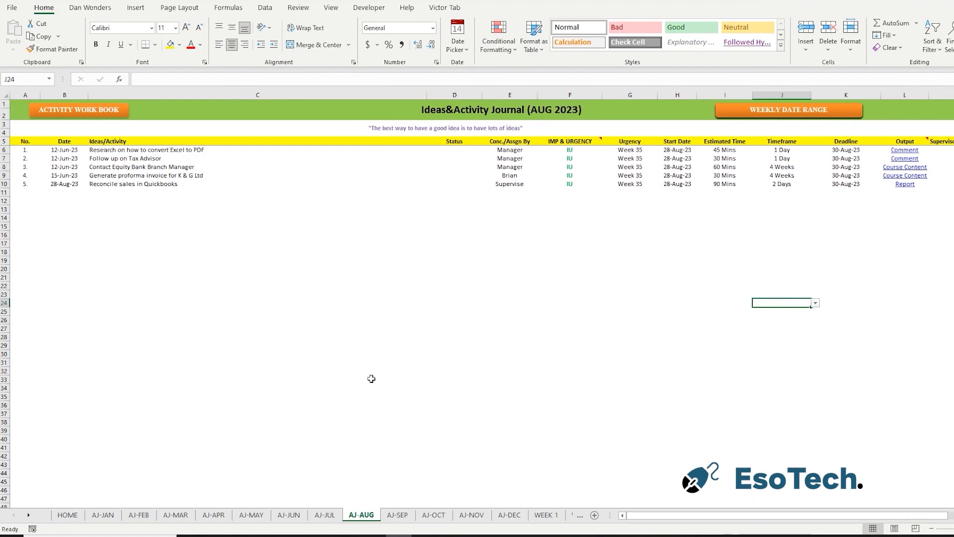
pyautogui.click(111, 115)
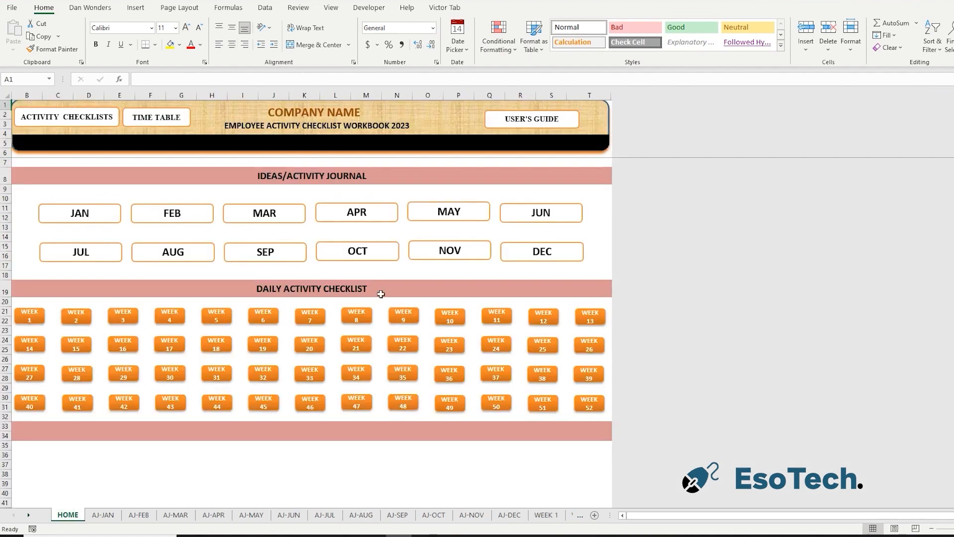
pyautogui.click(406, 370)
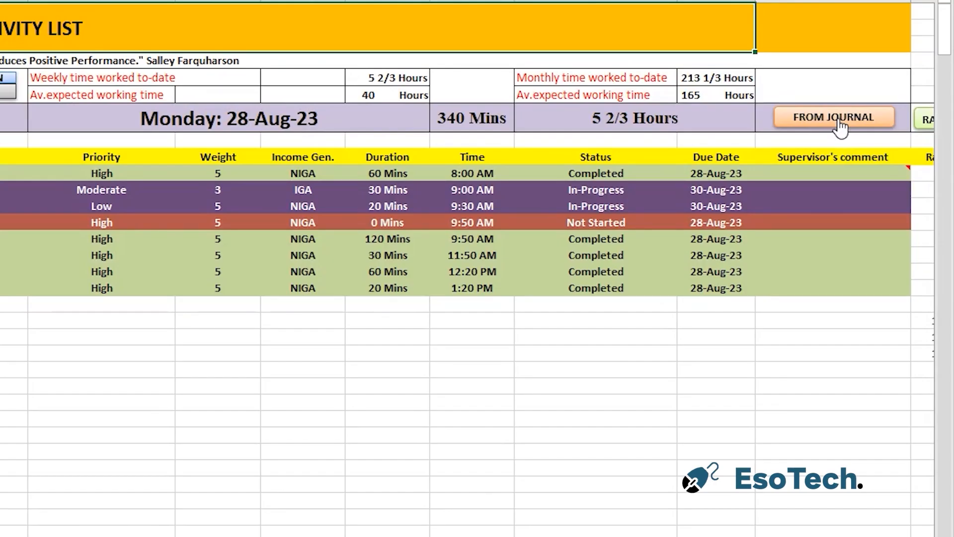
pyautogui.click(838, 119)
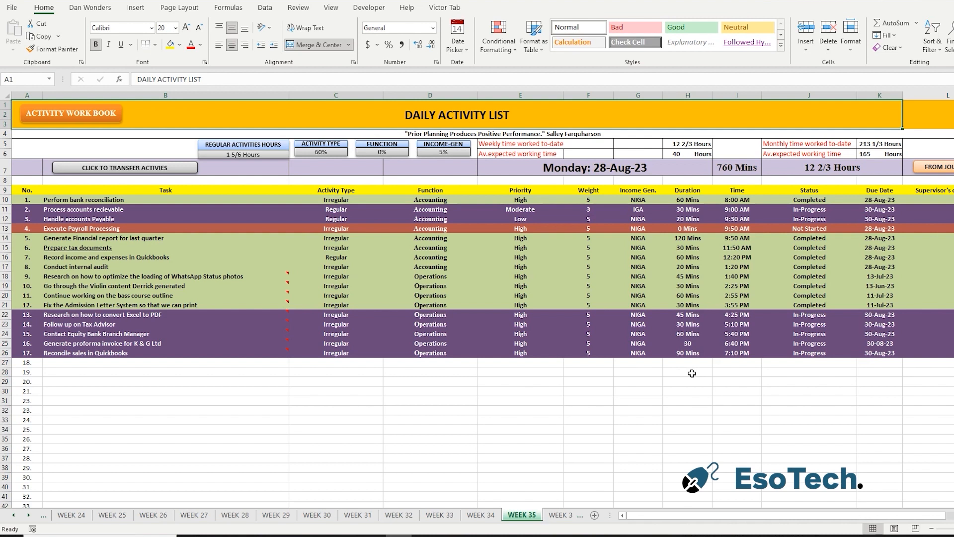
# Add a comment to the "Perform bank reconciliation" task, enlarge its box, and clear its default text.
pyautogui.click(600, 173)
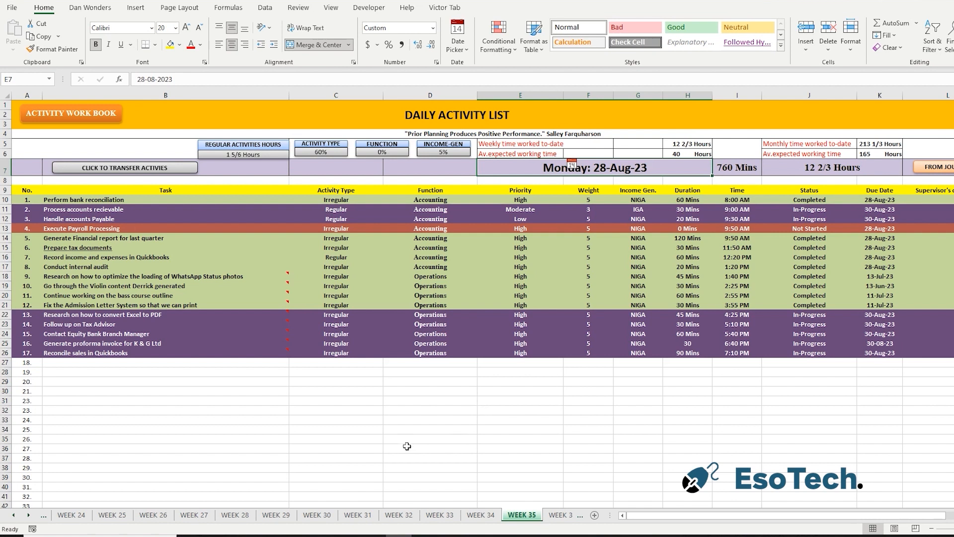
pyautogui.click(235, 209)
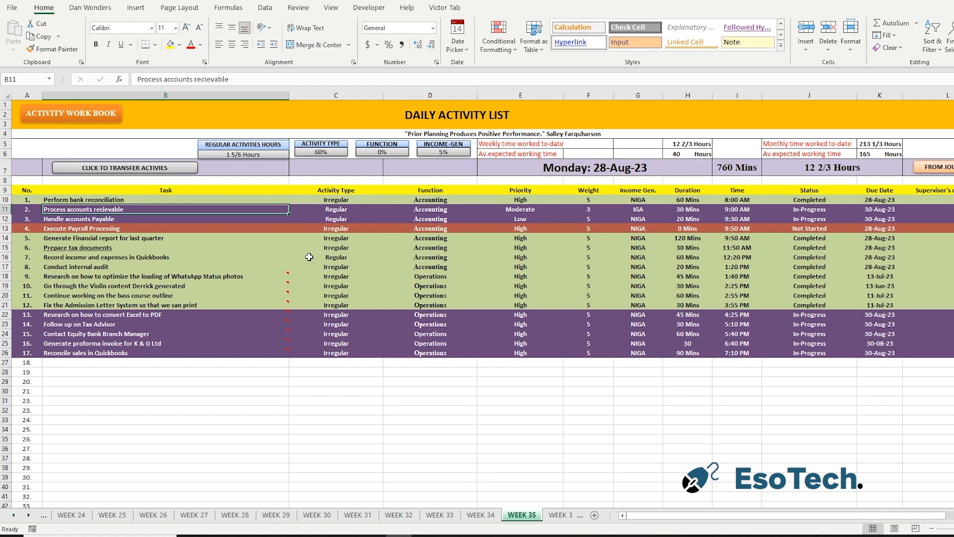
pyautogui.click(226, 203)
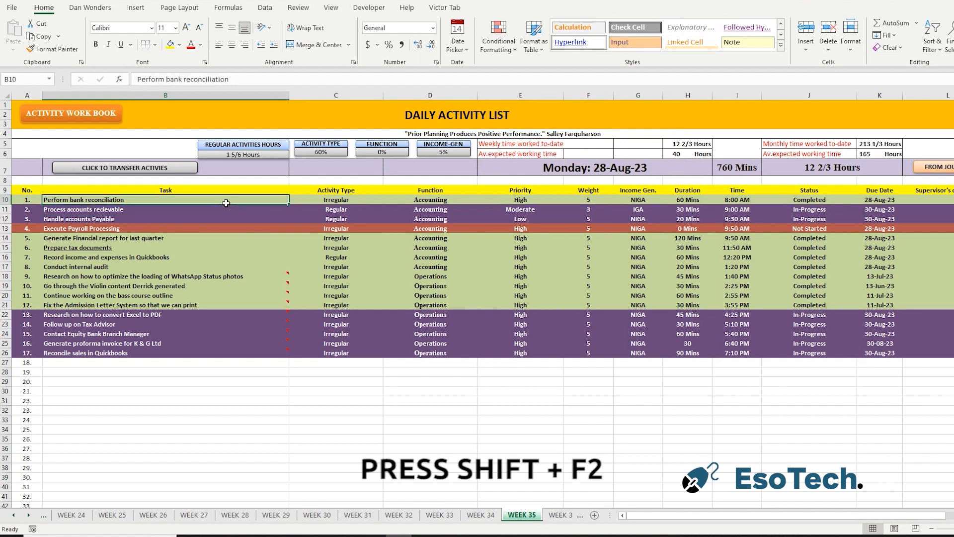
pyautogui.hotkey('shift', 'F2')
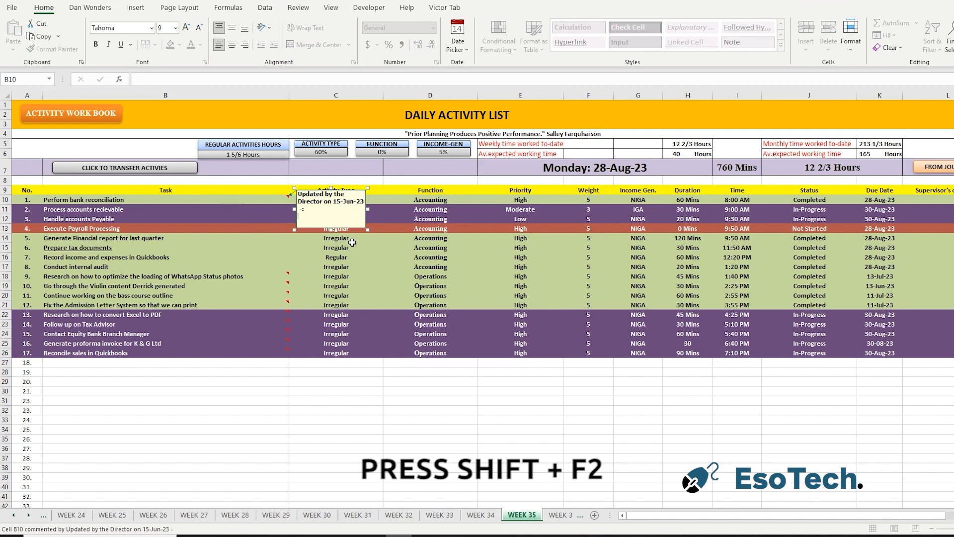
pyautogui.moveTo(364, 230); pyautogui.dragTo(488, 310)
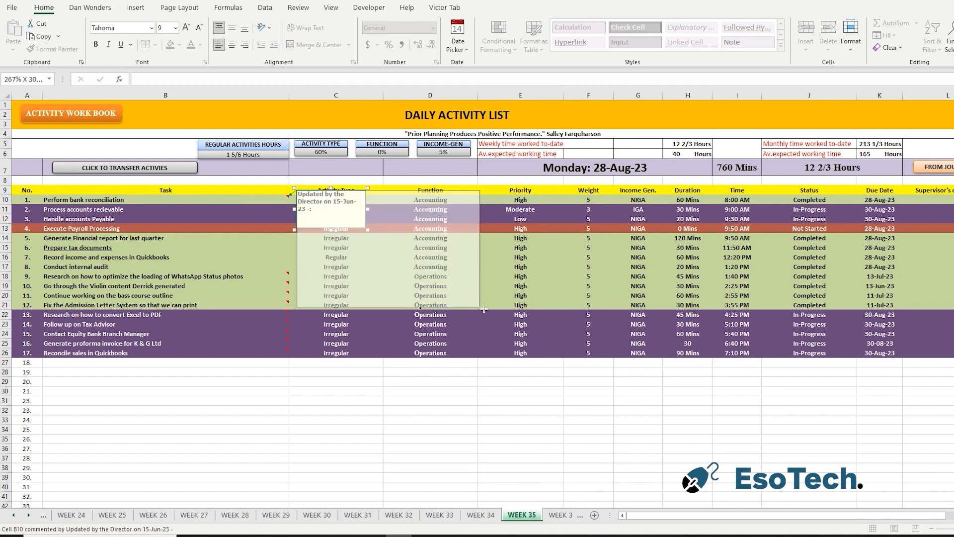
pyautogui.moveTo(428, 194); pyautogui.dragTo(221, 193)
pyautogui.press('Delete')
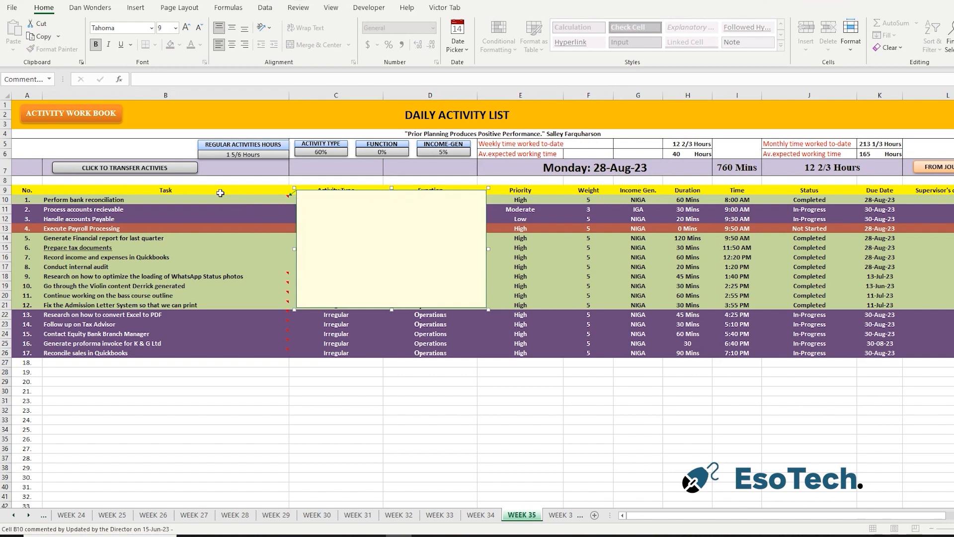
# Write "I happy to report that the equity bank account has been reconciled." in the comment and reduce its box height.
pyautogui.write('I happ')
pyautogui.write('y to rep')
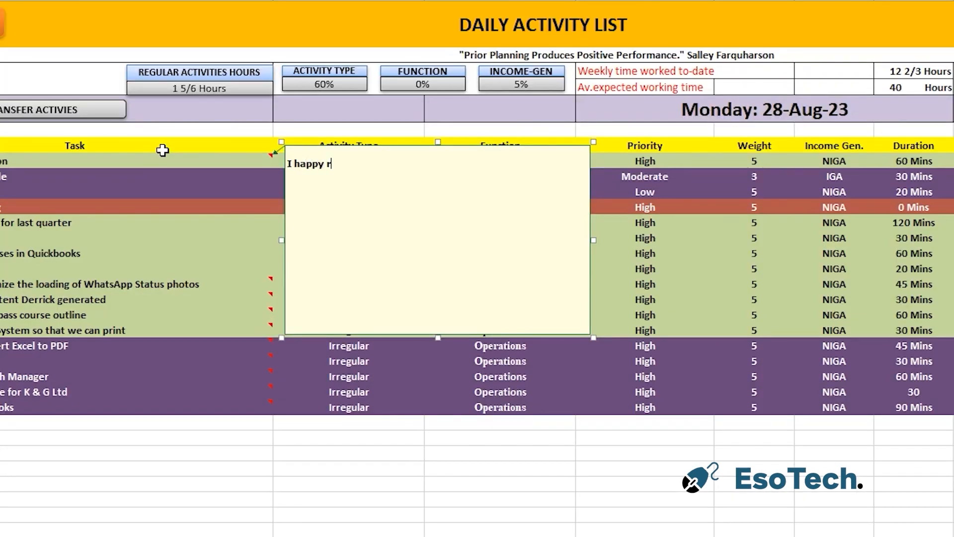
pyautogui.write('ort that ')
pyautogui.write('the ')
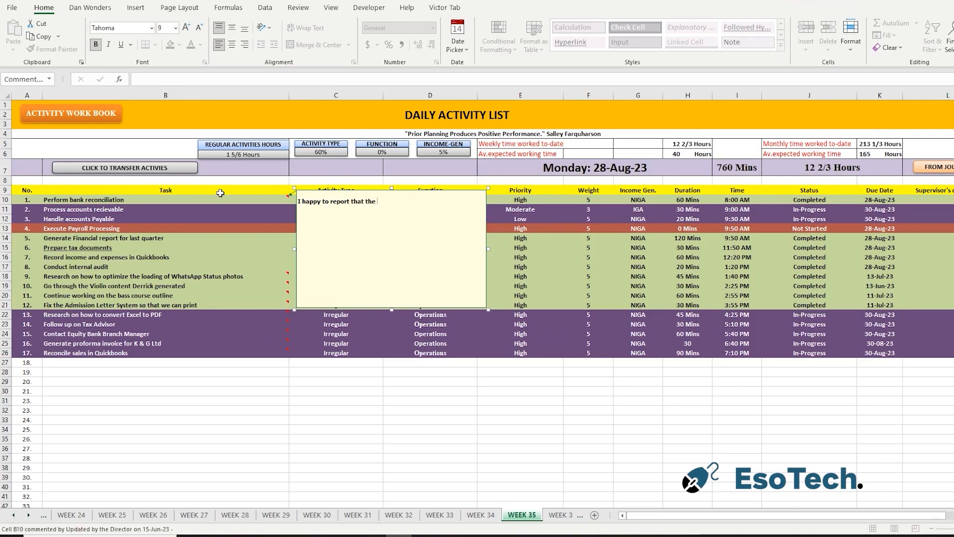
pyautogui.write('equity bank ')
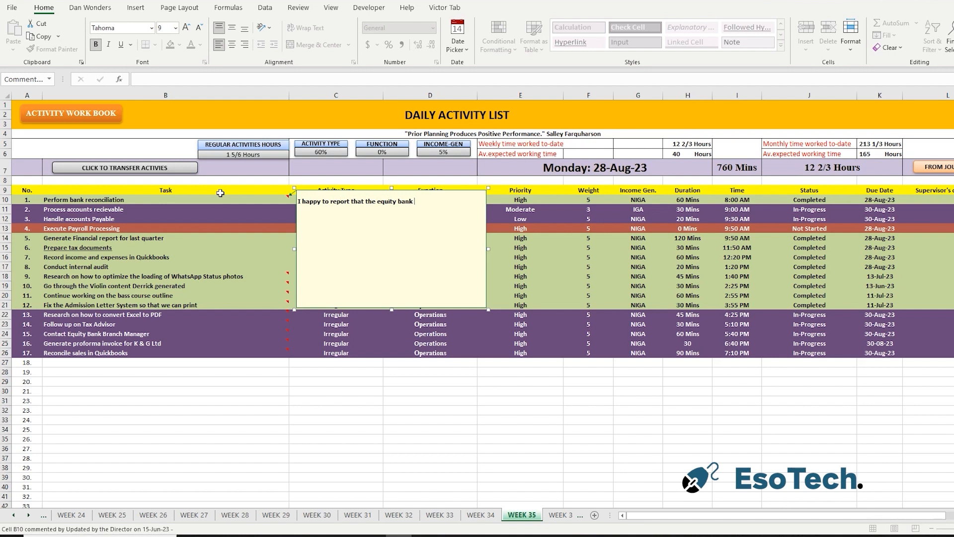
pyautogui.write('account has been reconciled.')
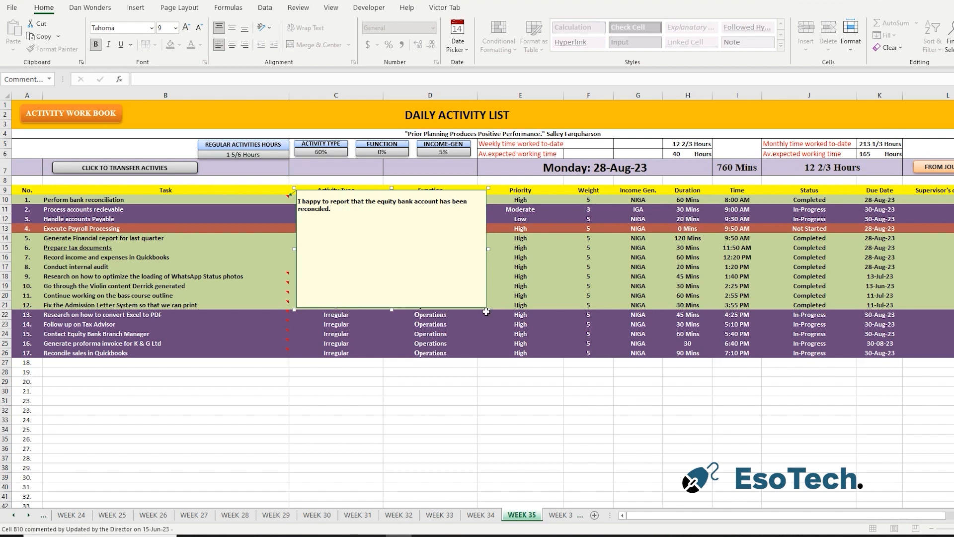
pyautogui.moveTo(488, 309); pyautogui.dragTo(484, 247)
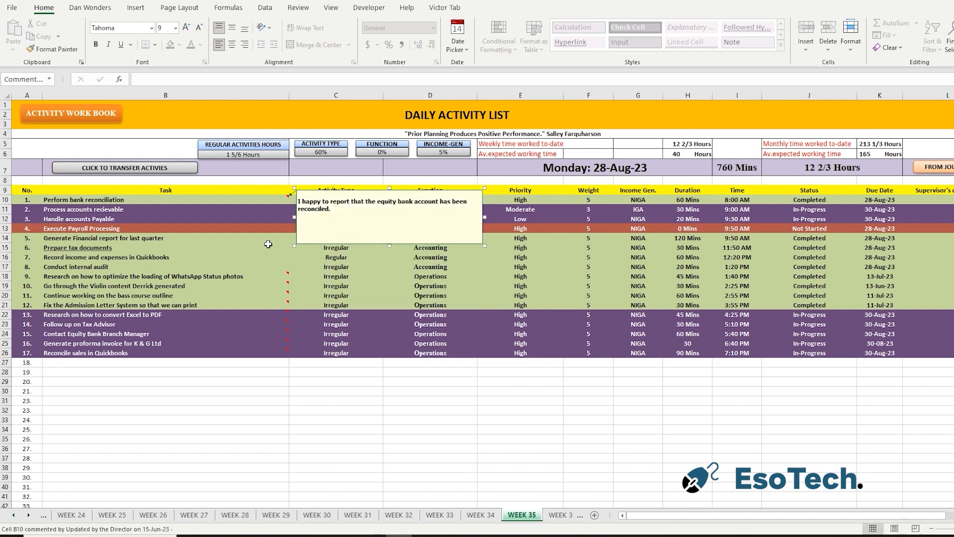
pyautogui.click(694, 394)
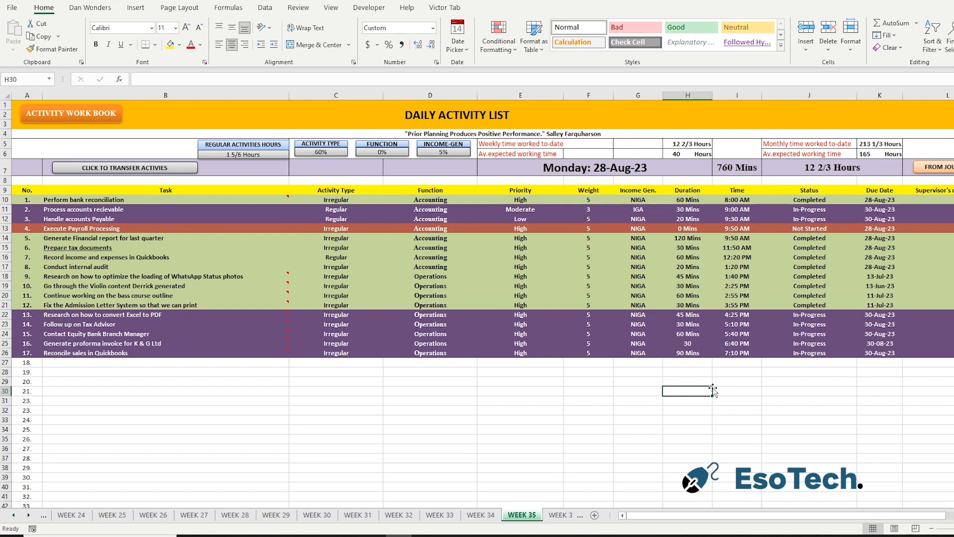
# Set the duration of the "Prepare tax documents" task to 0 Mins.
pyautogui.click(688, 247)
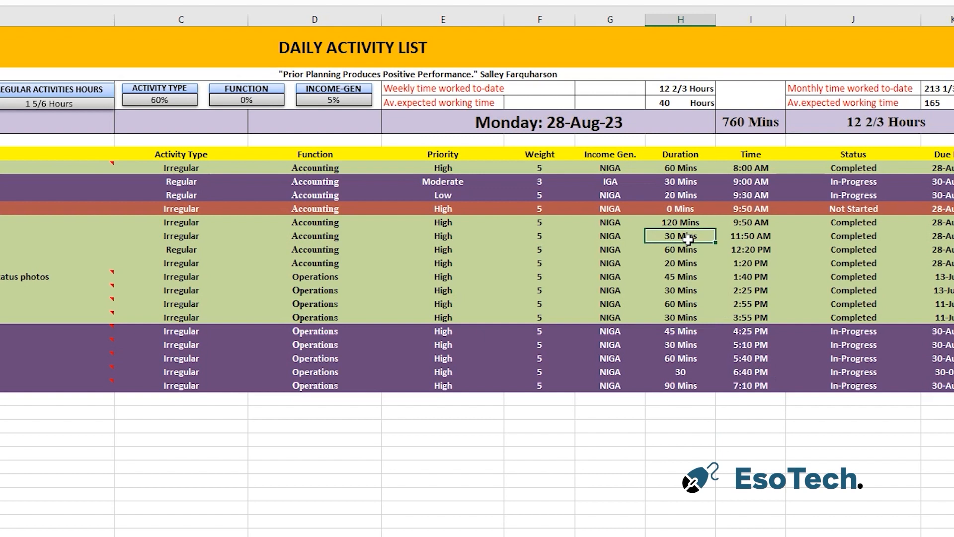
pyautogui.write('0')
pyautogui.click(663, 533)
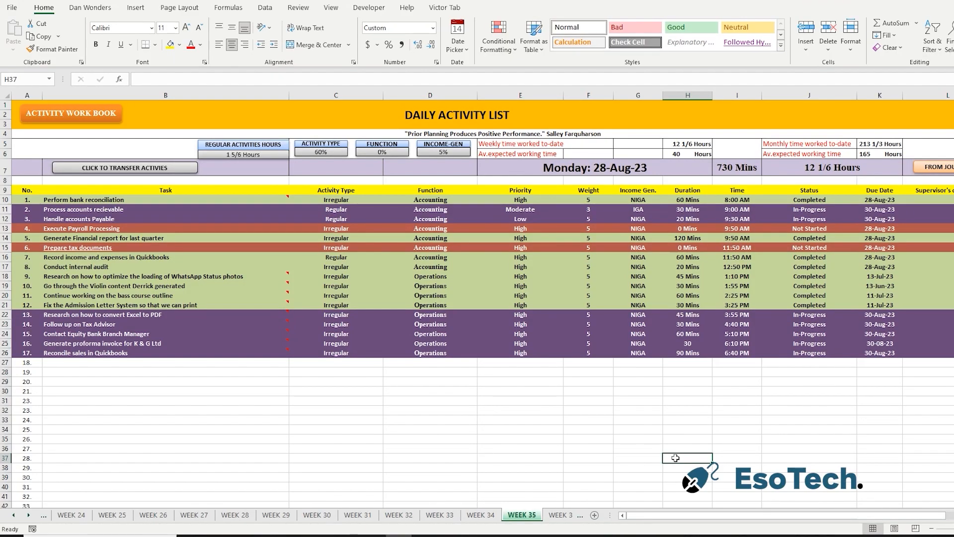
# On the Week 36 sheet, enter 28-Aug-23 as the list date and transfer the activities into the list.
pyautogui.click(557, 515)
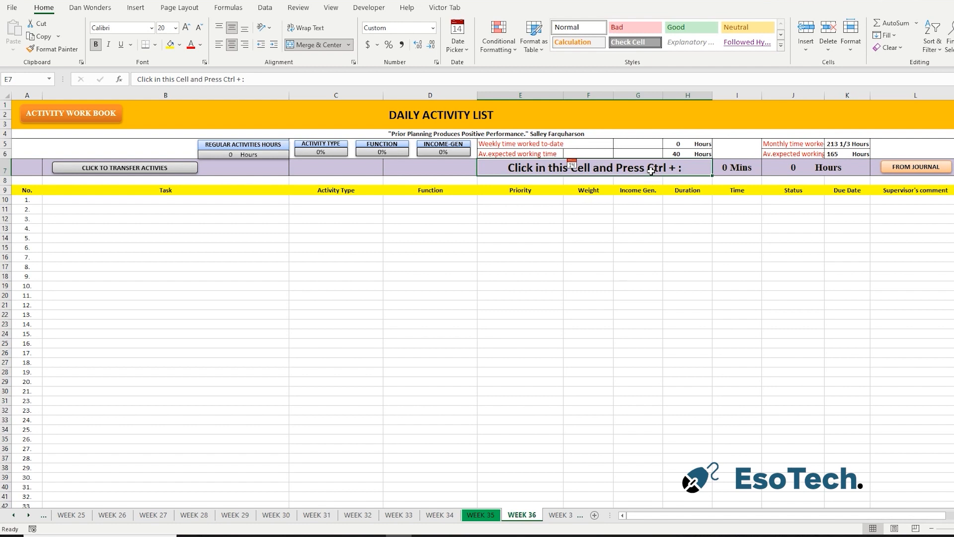
pyautogui.hotkey('ctrl', ';')
pyautogui.click(571, 370)
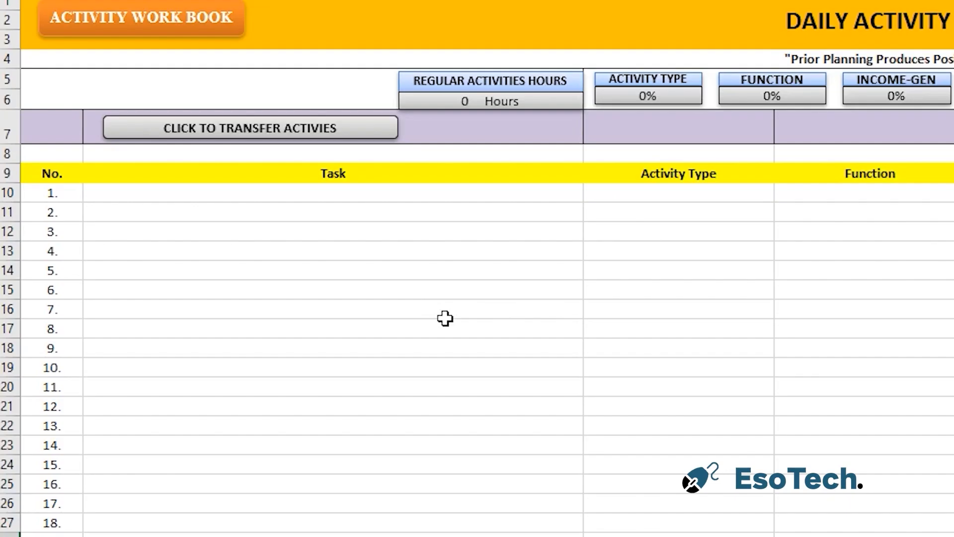
pyautogui.click(358, 139)
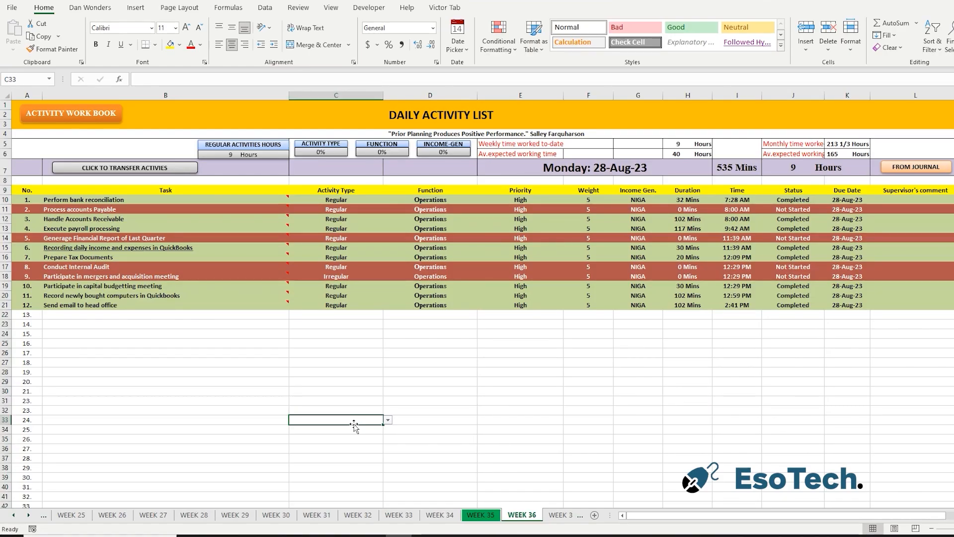
# Examine the update comments attached to the first few transferred tasks.
pyautogui.moveTo(281, 200)
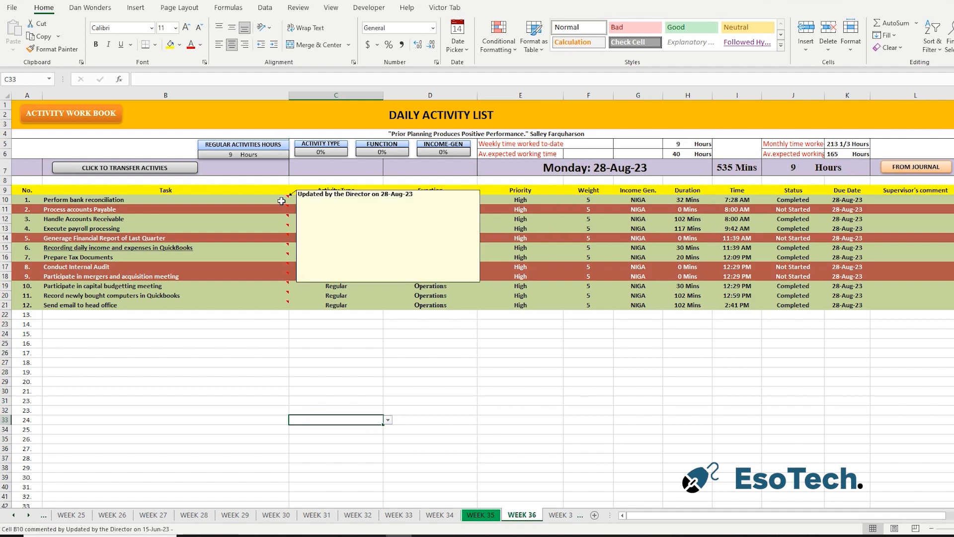
pyautogui.moveTo(281, 219)
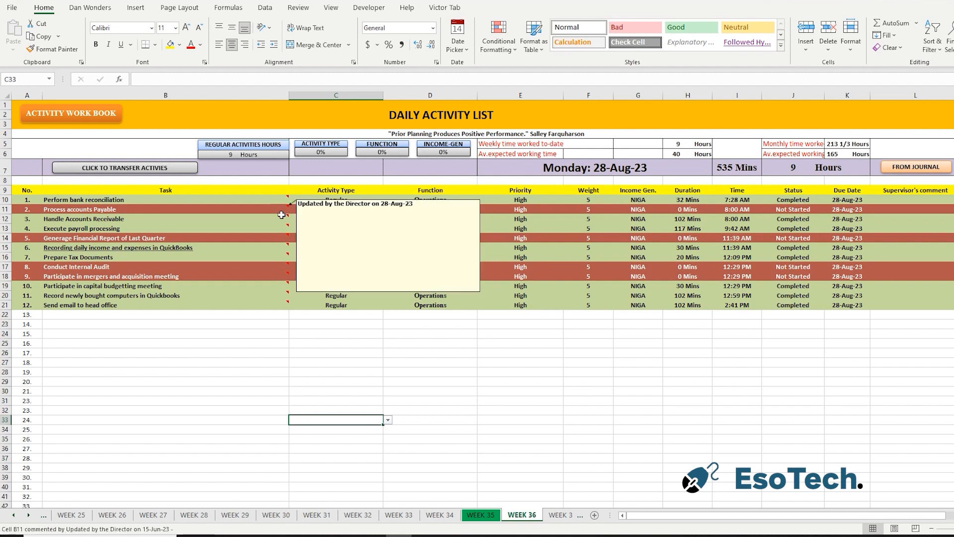
pyautogui.moveTo(278, 245)
pyautogui.click(398, 344)
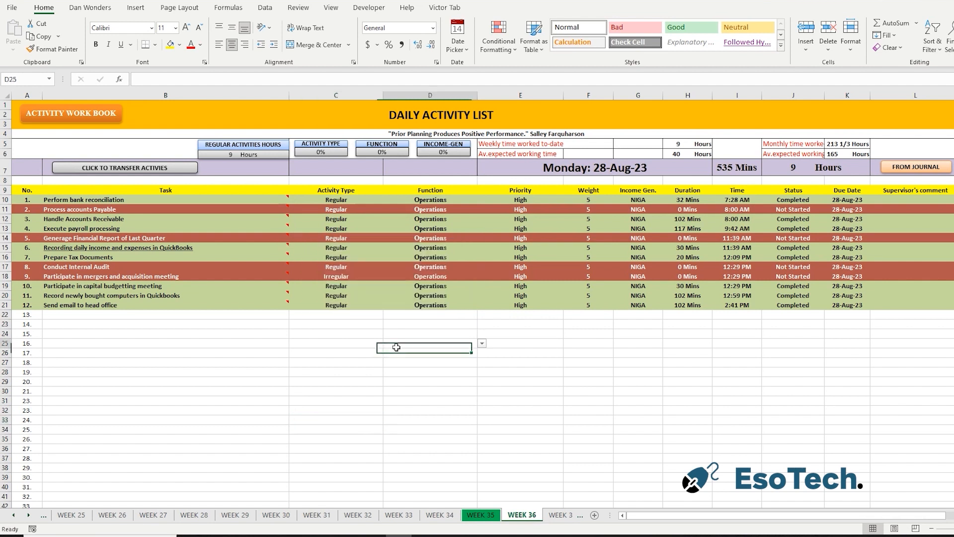
# Clear the "Participate in mergers and acquisition meeting" task from the Week 36 list and delete its comment.
pyautogui.moveTo(140, 307)
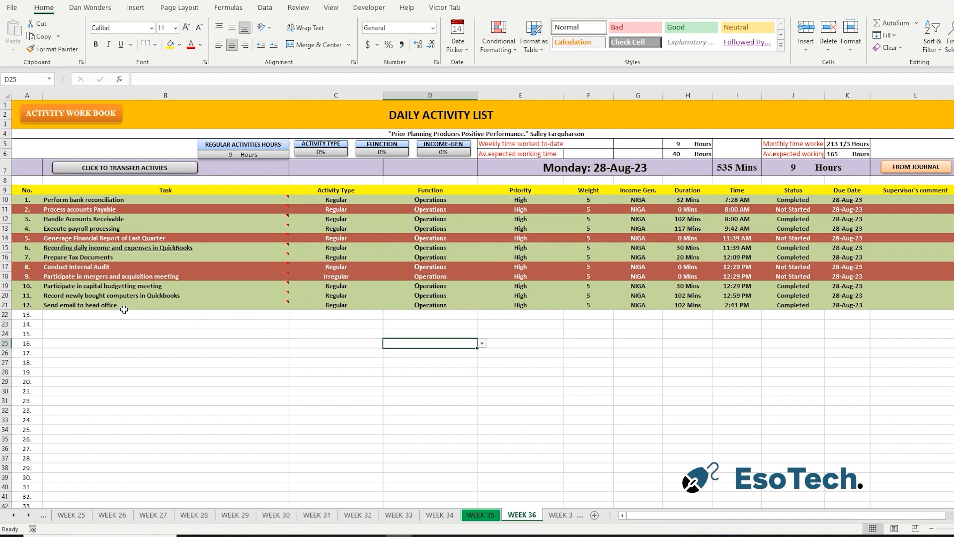
pyautogui.moveTo(86, 277)
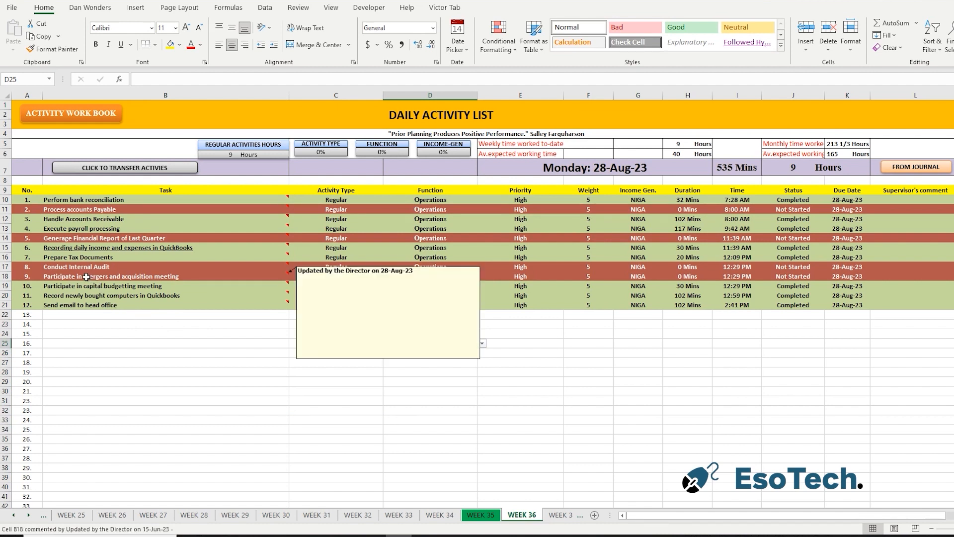
pyautogui.moveTo(87, 277); pyautogui.dragTo(950, 277)
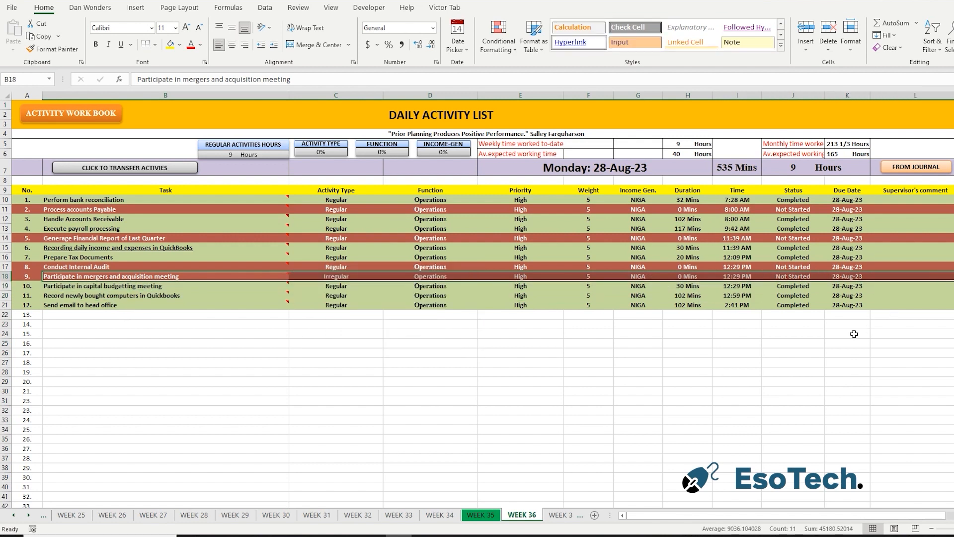
pyautogui.press('Delete')
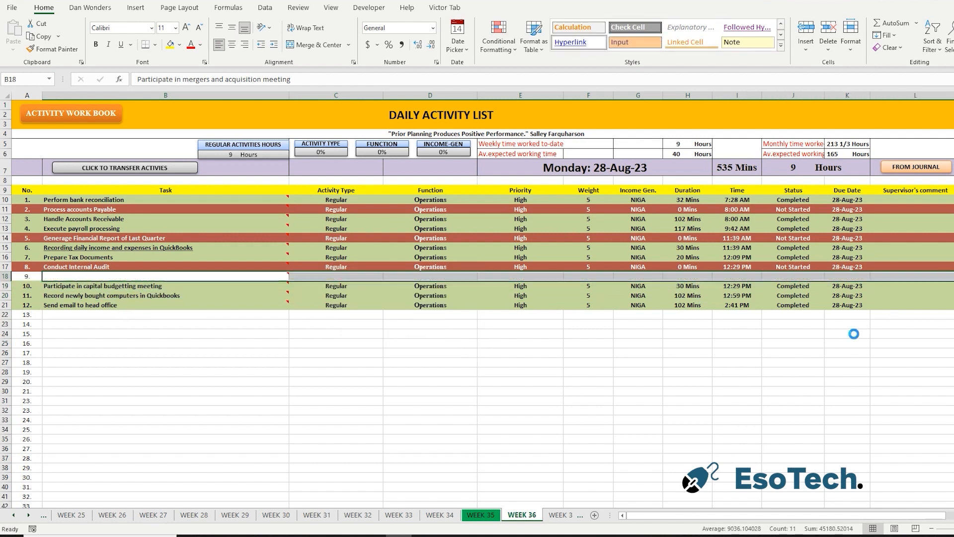
pyautogui.rightClick(284, 276)
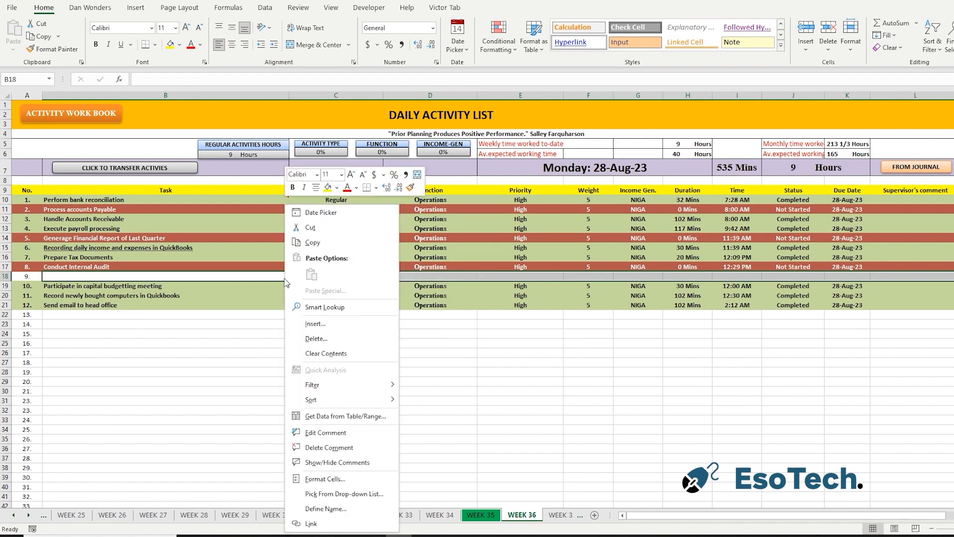
pyautogui.click(334, 448)
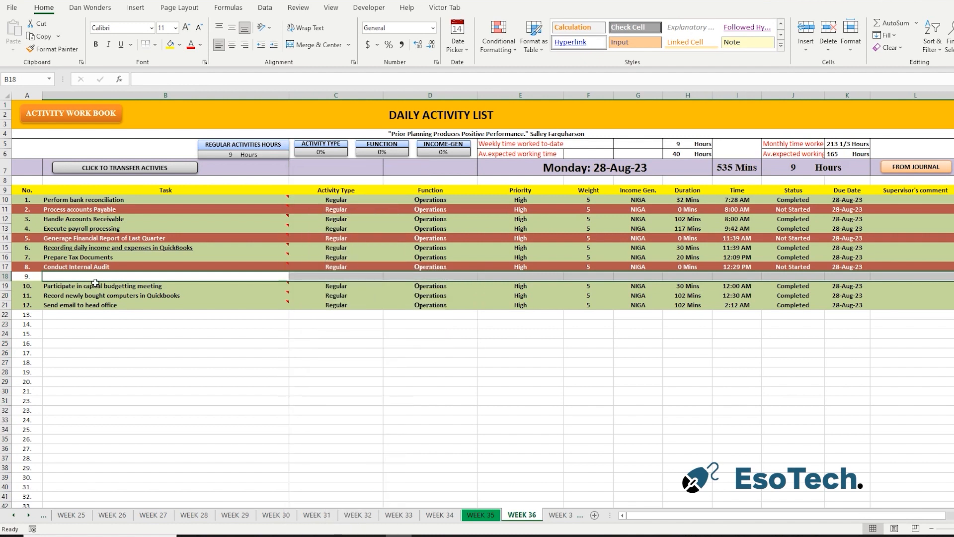
# Clear the "Conduct Internal Audit" task from the Week 36 list and delete its comment.
pyautogui.moveTo(75, 268)
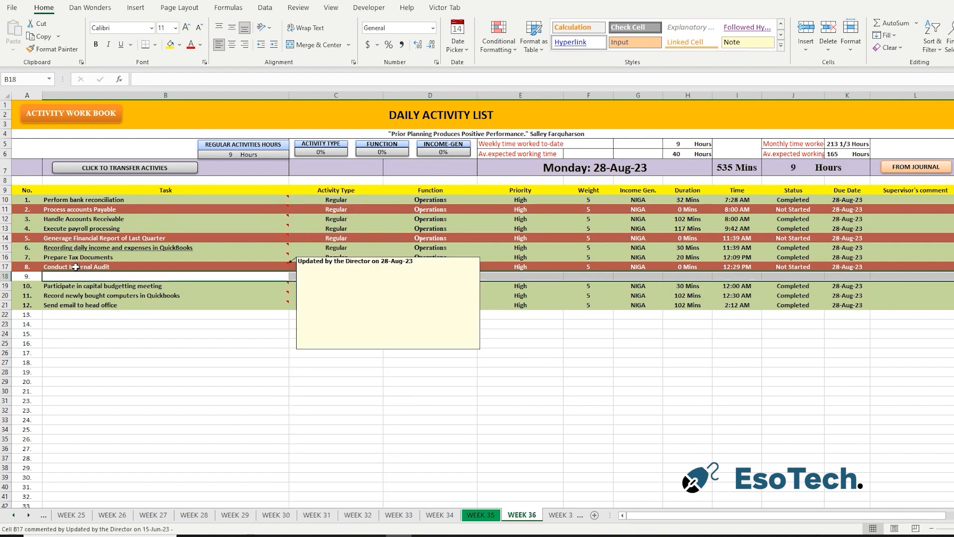
pyautogui.moveTo(75, 267); pyautogui.dragTo(944, 264)
pyautogui.press('Delete')
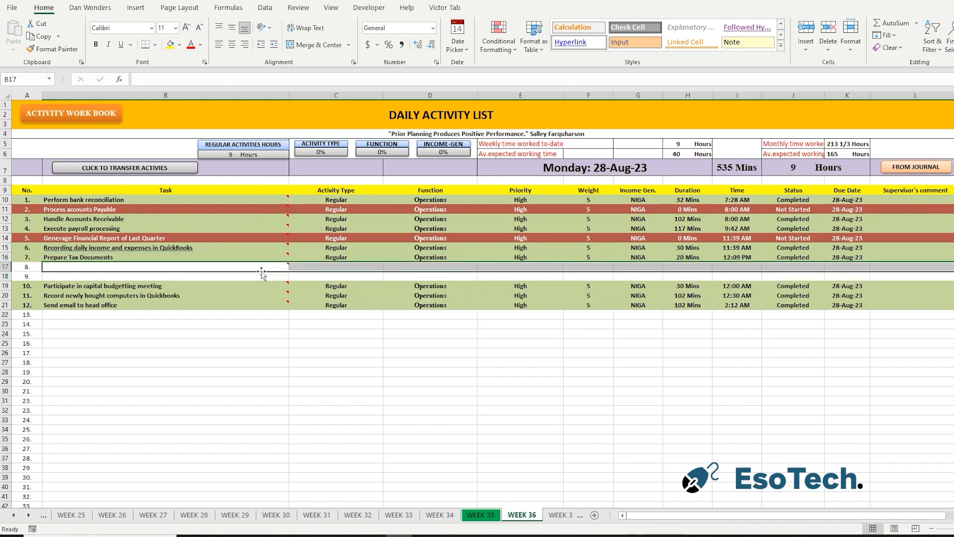
pyautogui.rightClick(262, 268)
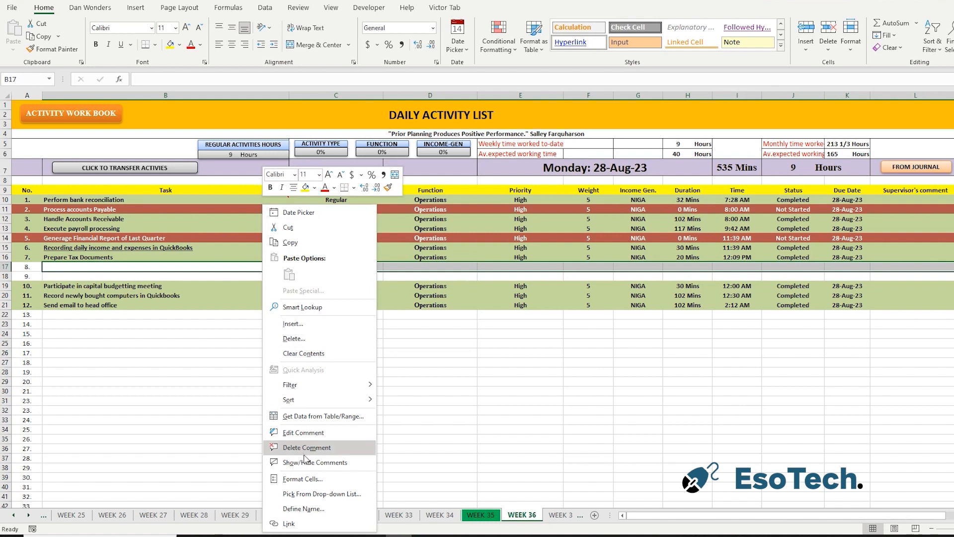
pyautogui.click(301, 448)
# Rank the remaining Week 36 tasks from 1 to 10 to close the gaps left by the cleared rows.
pyautogui.click(665, 409)
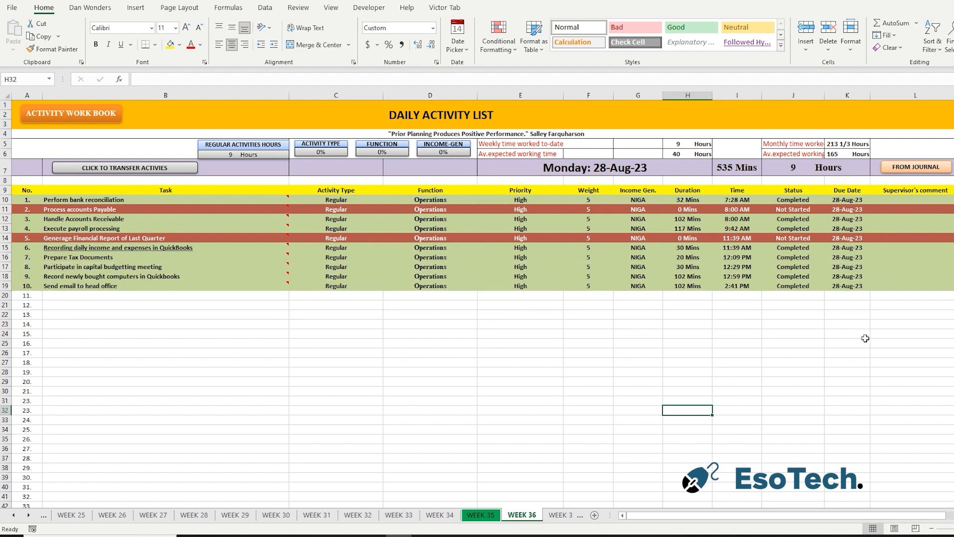
pyautogui.moveTo(918, 198); pyautogui.dragTo(928, 289)
pyautogui.click(604, 418)
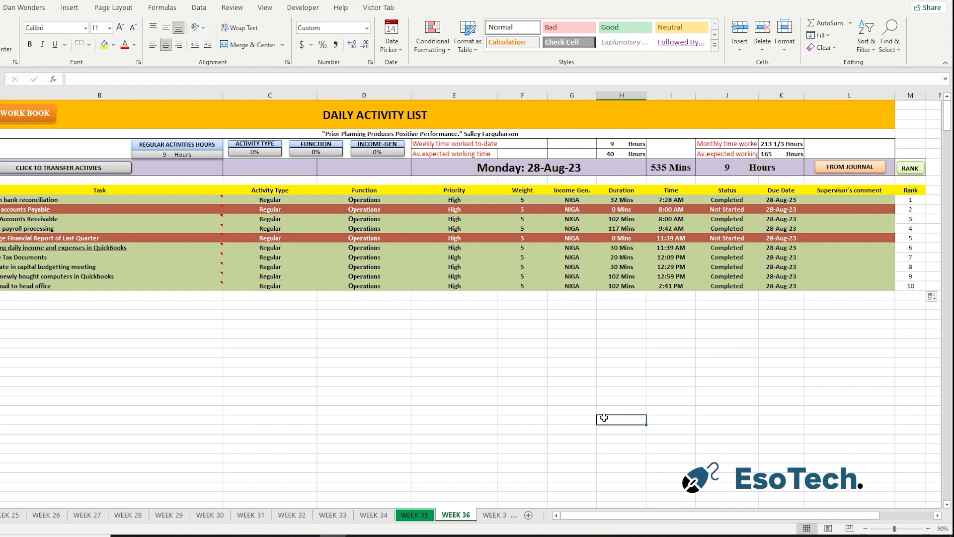